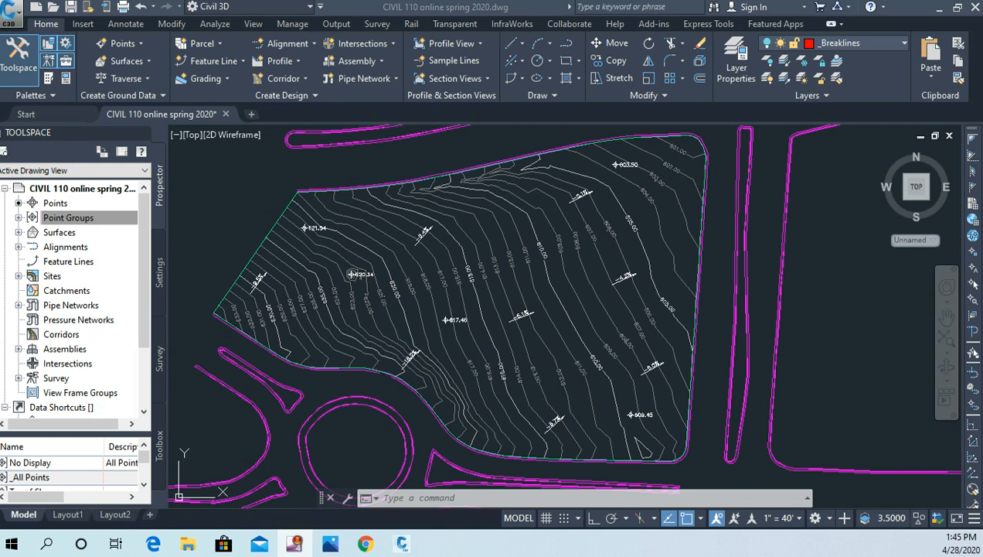
Step: Examine the contoured lot's elevation labels and the surrounding street curb lines
scroll(300, 271, "up", 4)
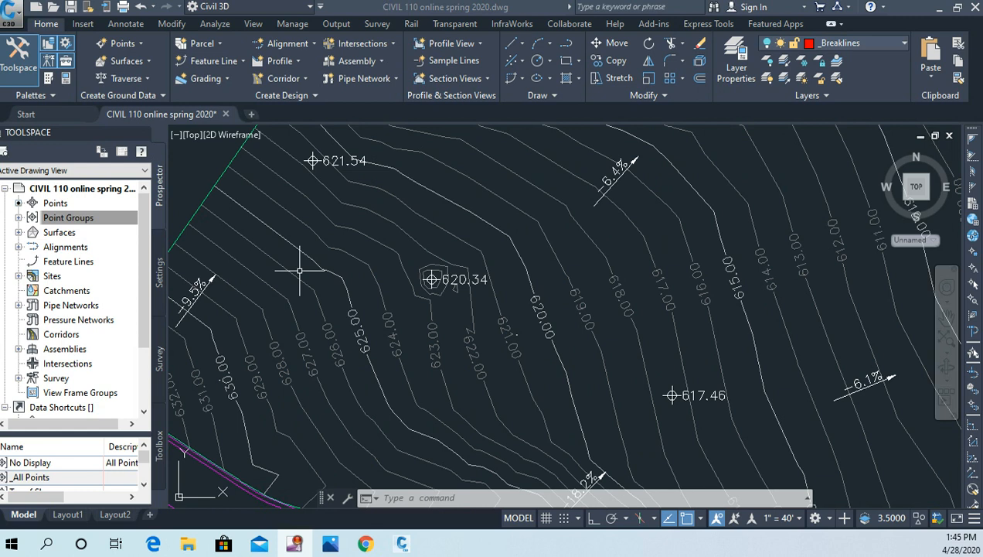
scroll(468, 289, "down", 3)
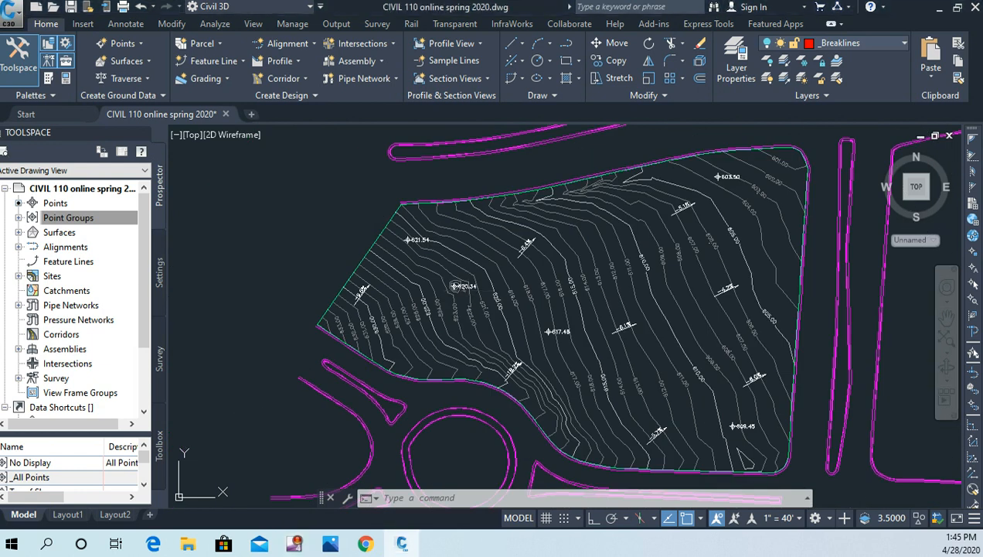
mouse_move(616, 318)
middle_mouse_down()
mouse_move(521, 279)
mouse_move(496, 327)
middle_mouse_up()
scroll(520, 288, "down", 4)
scroll(495, 326, "up", 2)
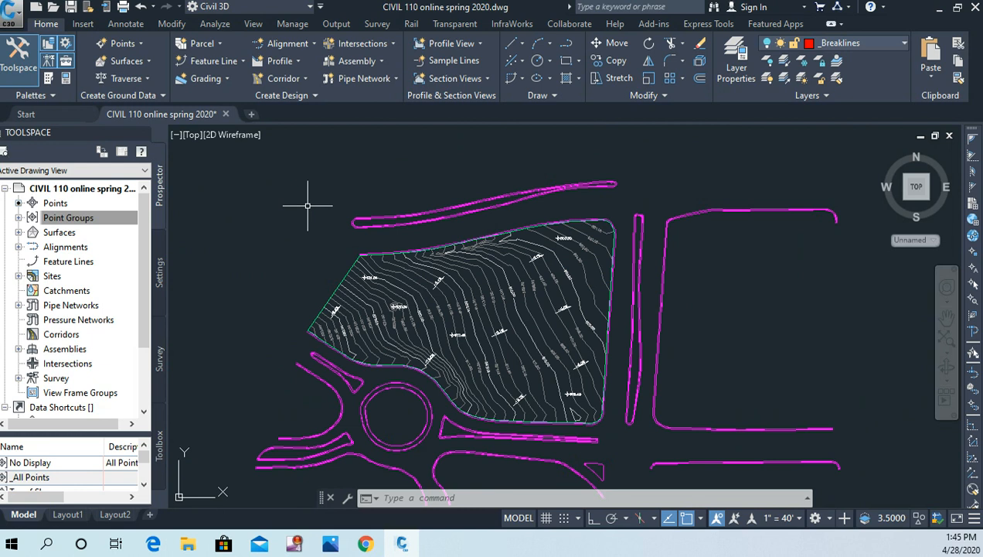
key("Escape")
key("Escape")
key("Escape")
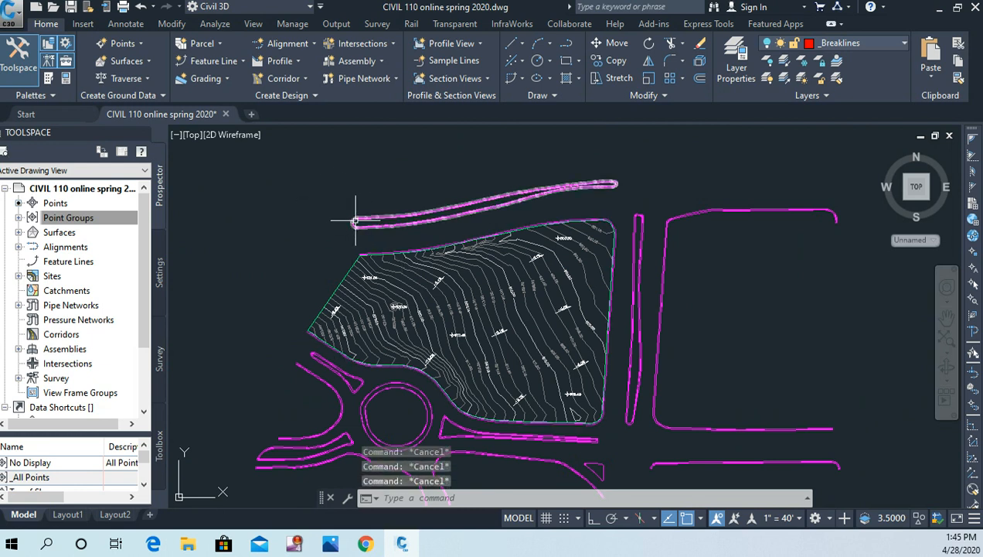
mouse_move(357, 220)
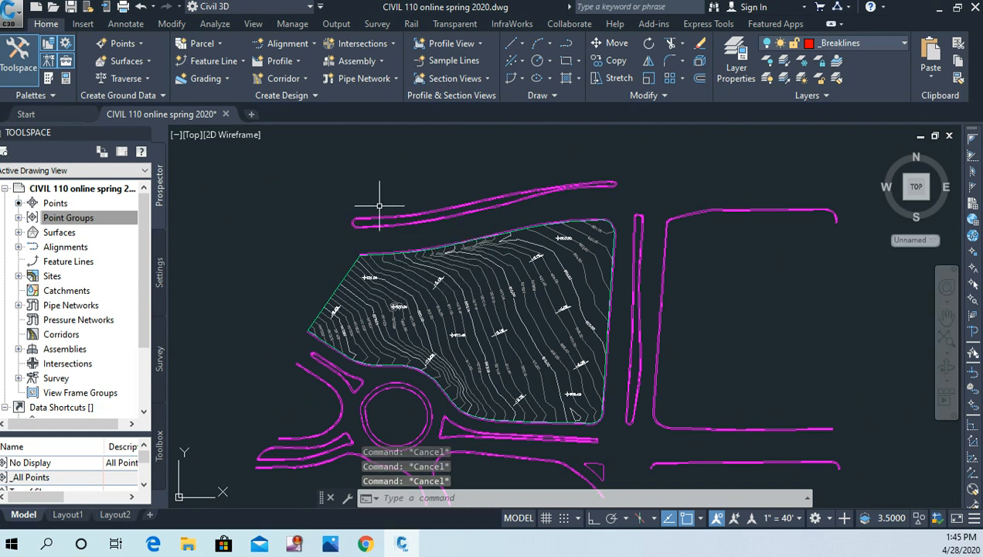
Step: Create a text style named Street Names and set its font to Swis721 Blk BT
type("ST")
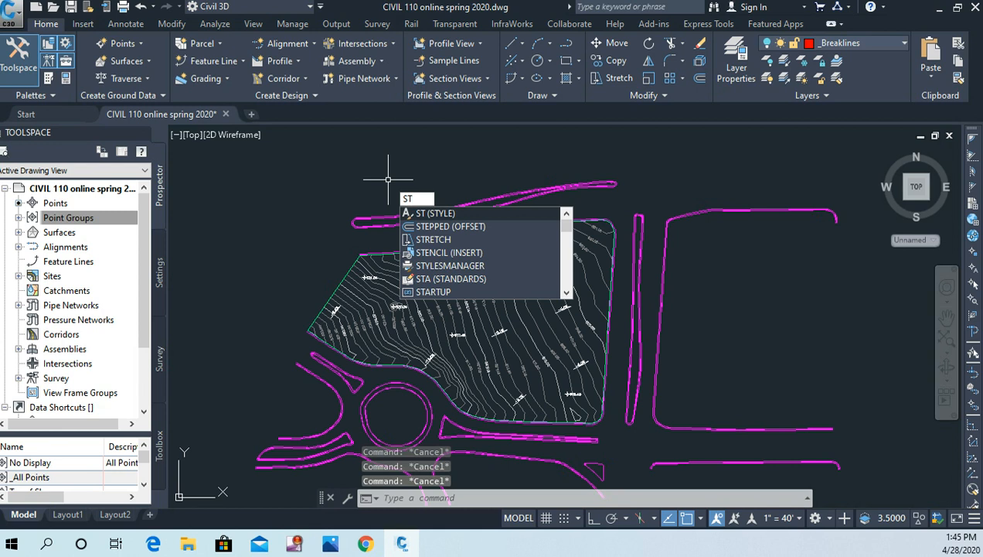
key("Return")
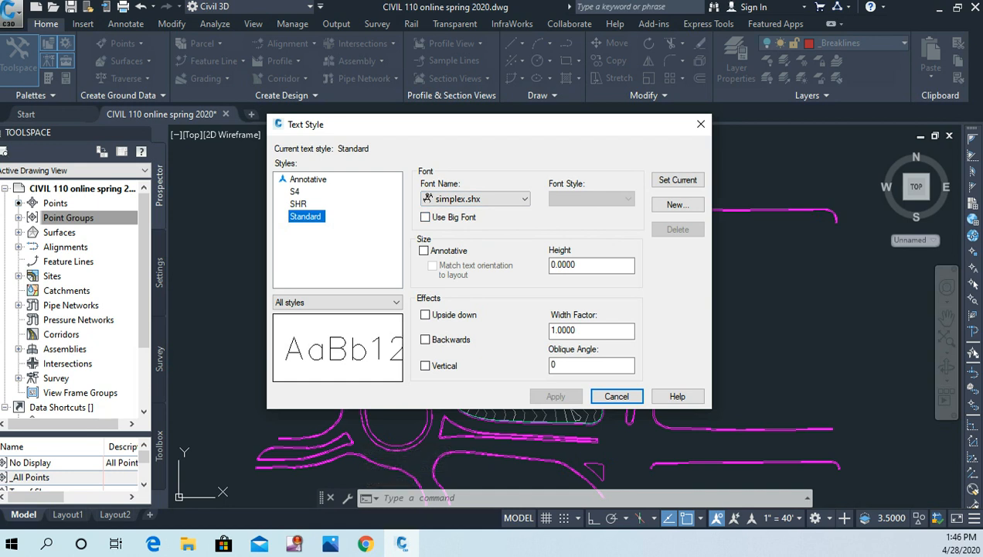
key("ctrl+1")
left_click(712, 213)
mouse_move(711, 212)
left_mouse_down()
mouse_move(655, 215)
mouse_move(595, 184)
mouse_move(712, 179)
mouse_move(707, 225)
left_mouse_up()
key("Escape")
left_click(691, 204)
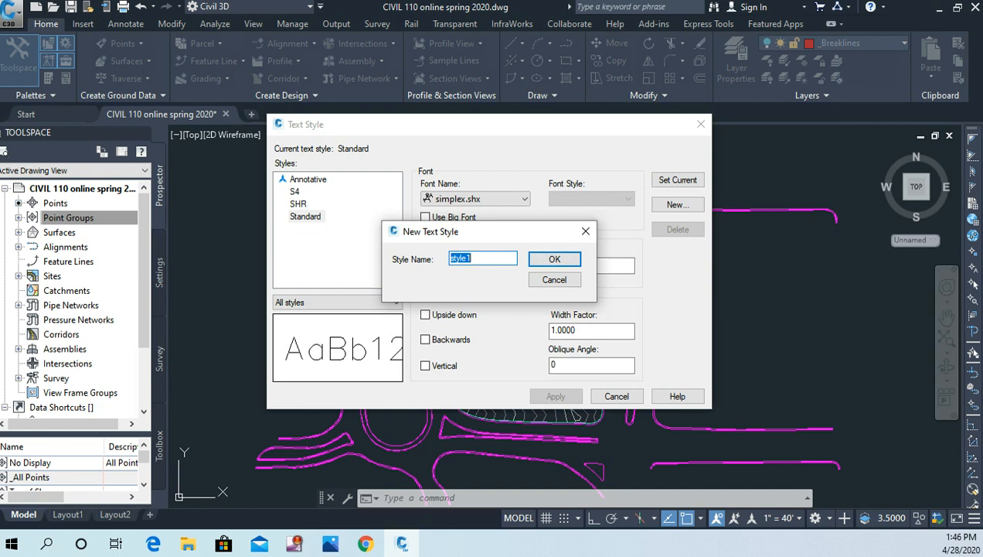
type("Street Names")
key("Return")
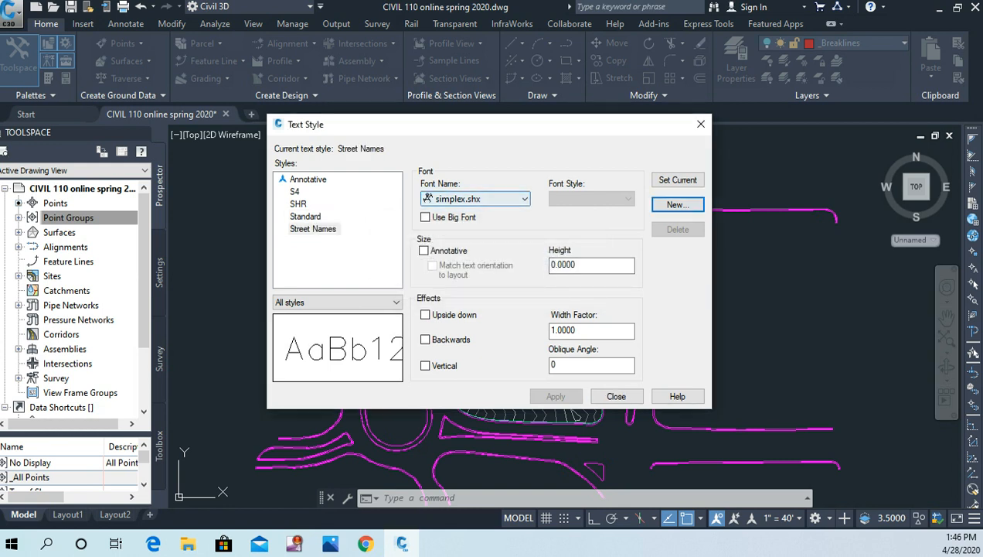
left_click(523, 199)
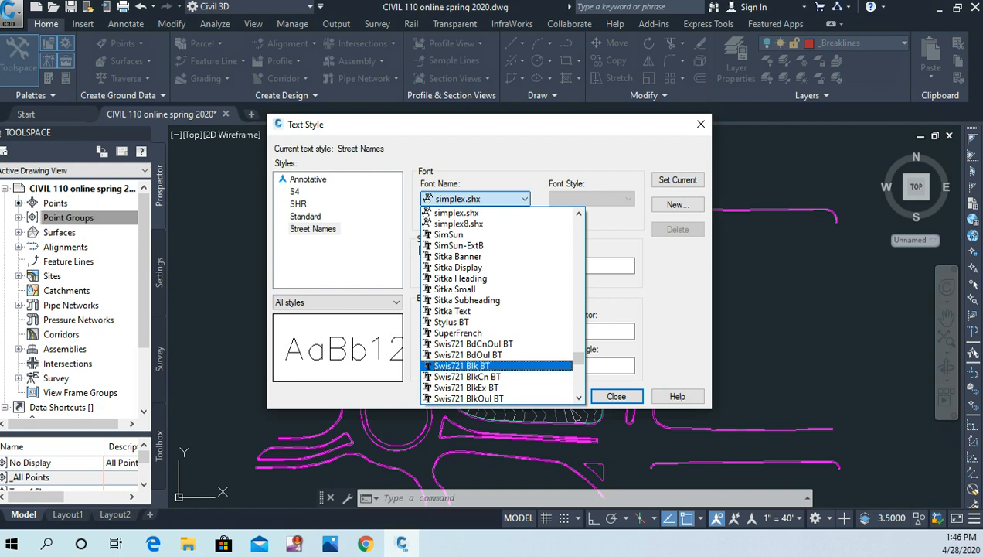
left_click(462, 364)
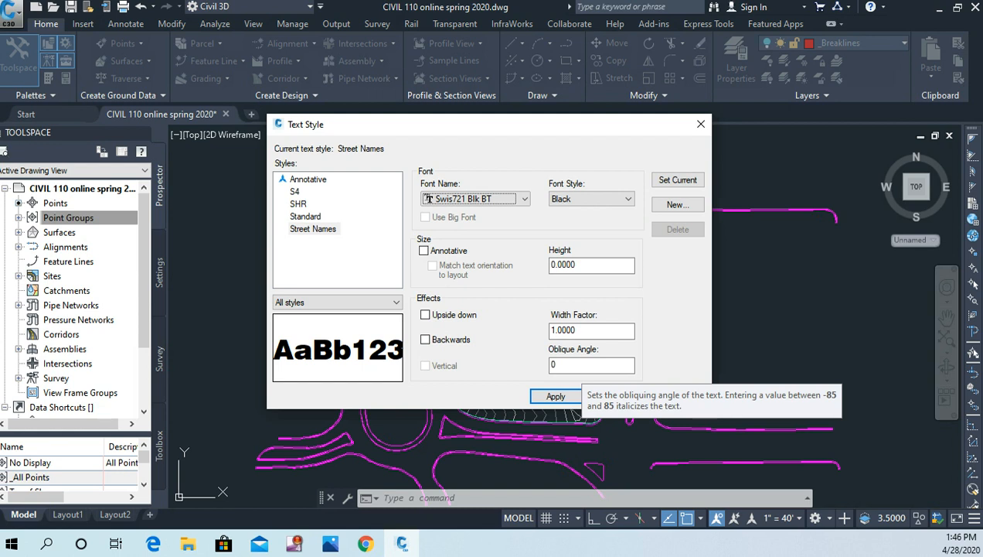
Step: Try an oblique angle of 20 on the Street Names text style and restore it to 0
left_click_drag(580, 366, 547, 365)
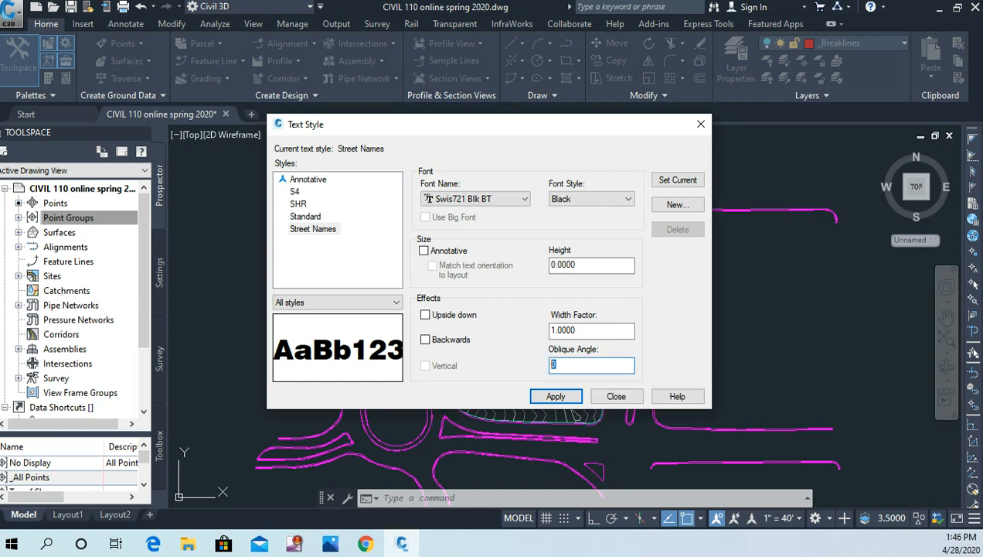
type("20")
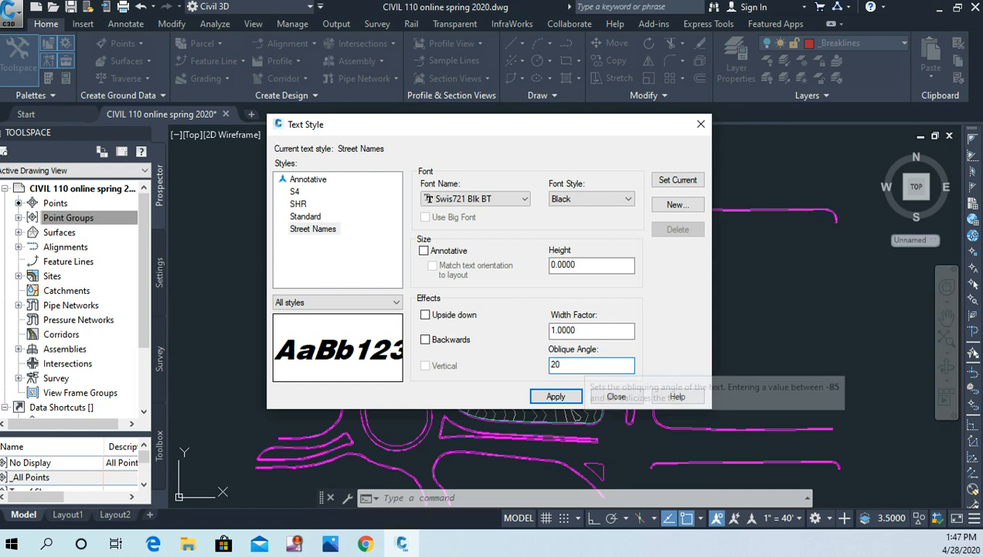
left_click_drag(585, 364, 548, 364)
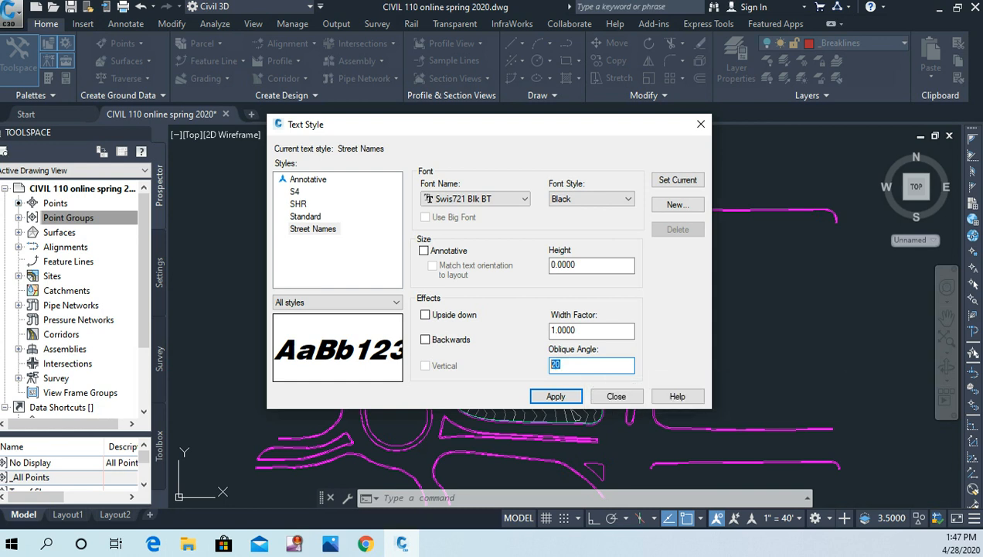
type("0")
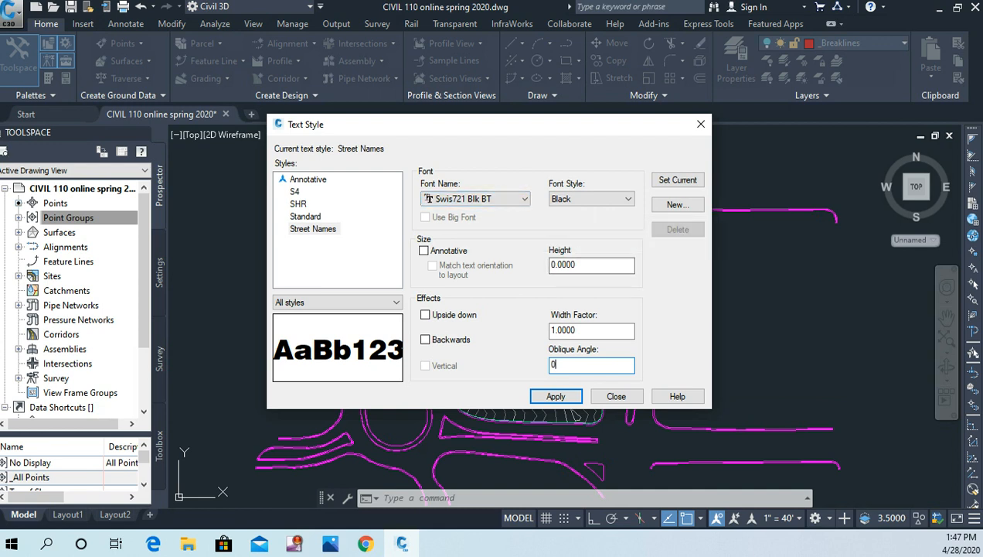
Step: Set the Street Names style's text height to 8, apply it and make the style current
left_click(587, 265)
double_click(587, 265)
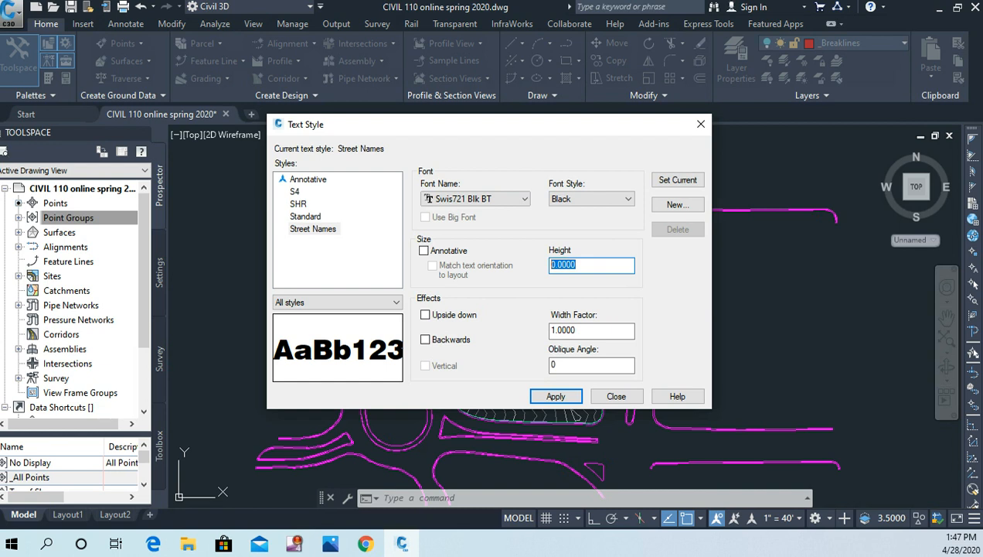
type("8")
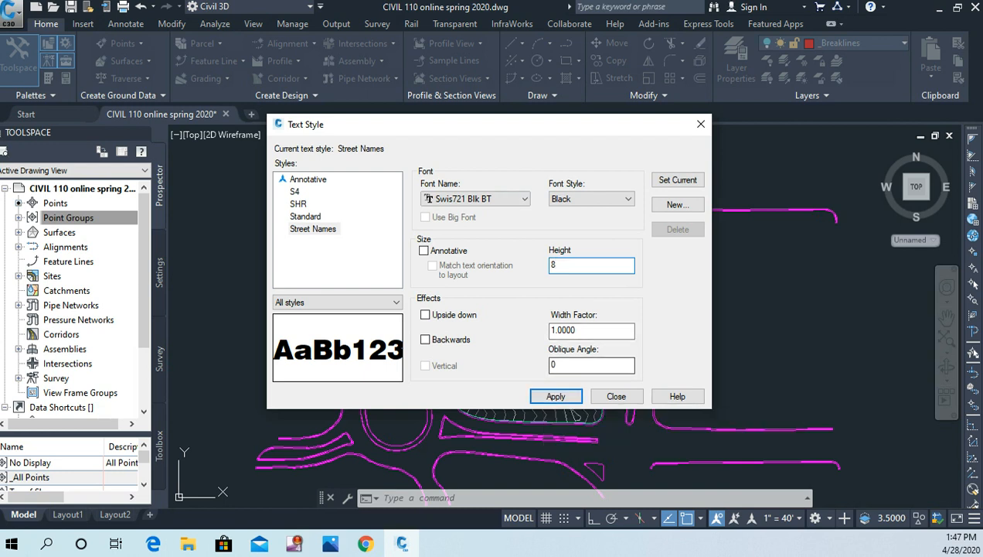
left_click(556, 396)
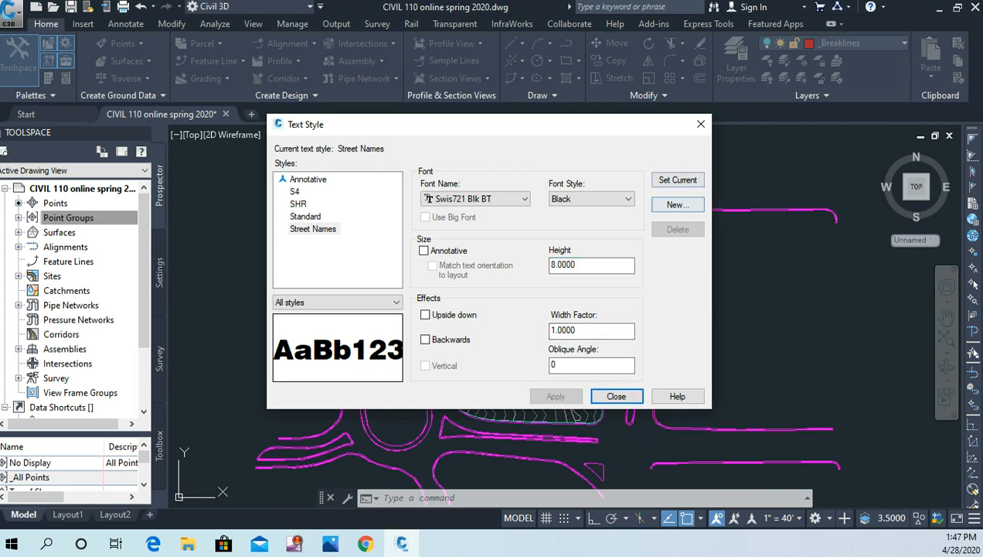
left_click(677, 180)
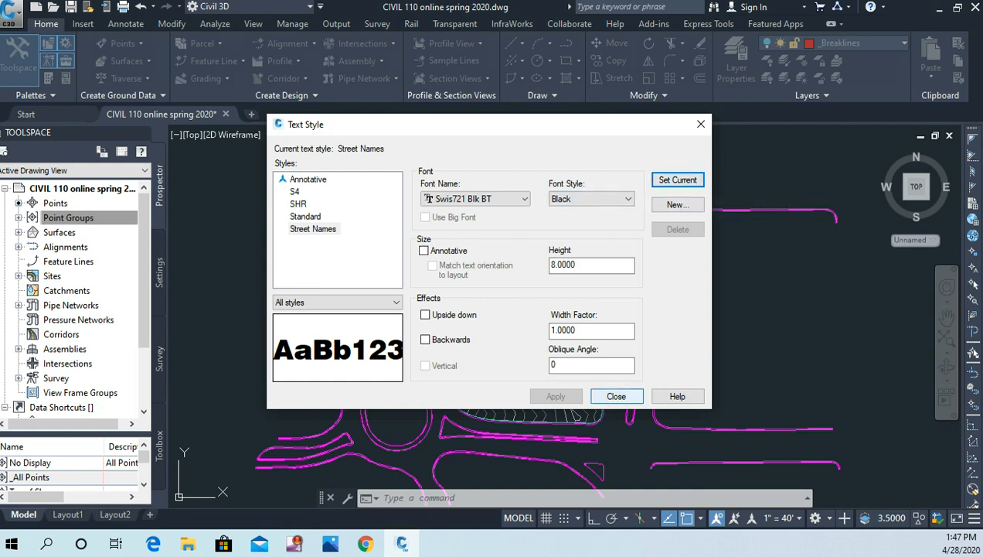
left_click(616, 396)
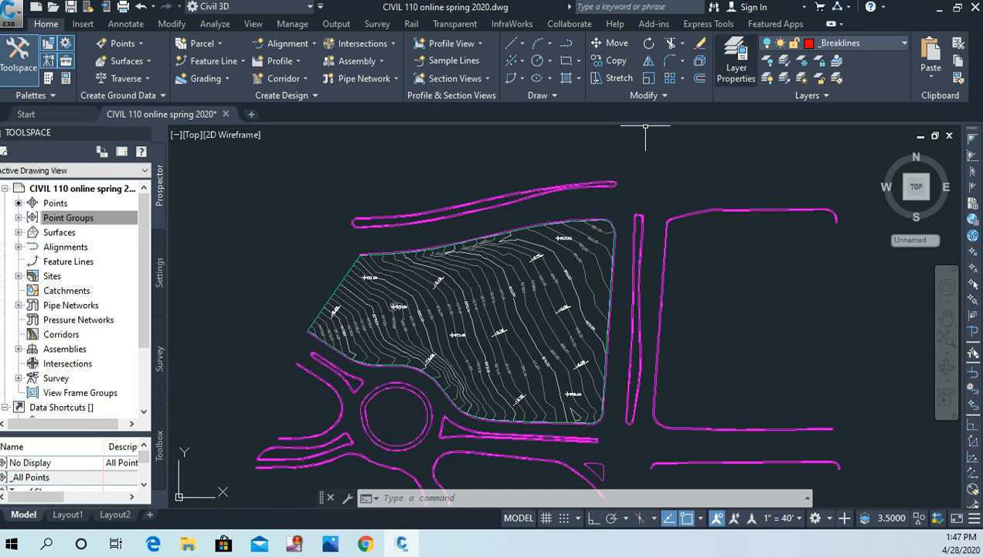
Step: Make the existing _Street Names layer the current layer
left_click(736, 60)
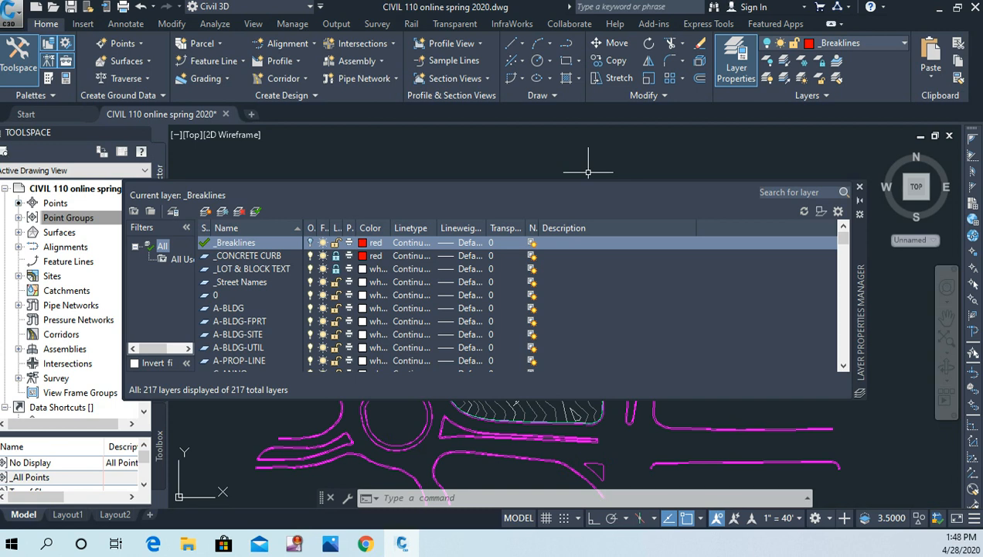
double_click(239, 282)
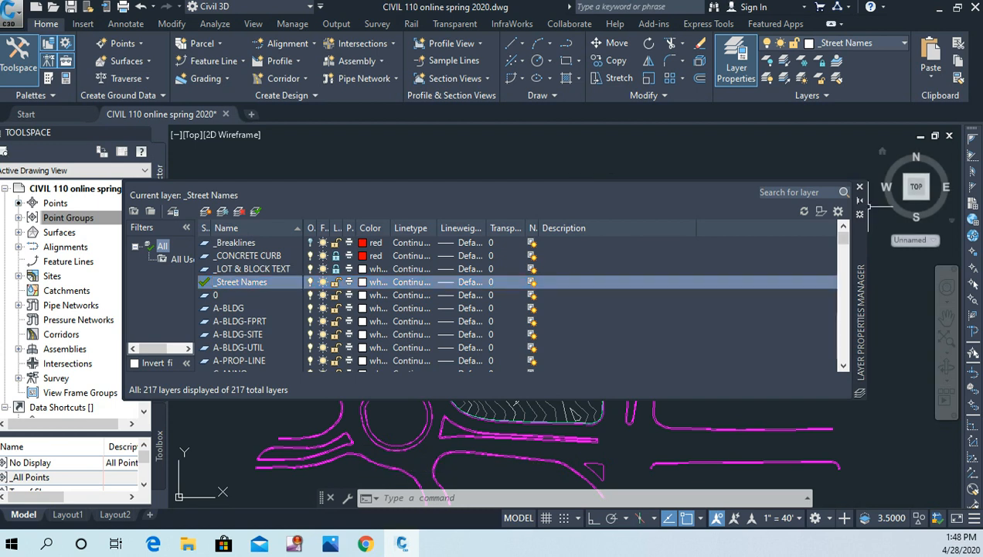
left_click(860, 186)
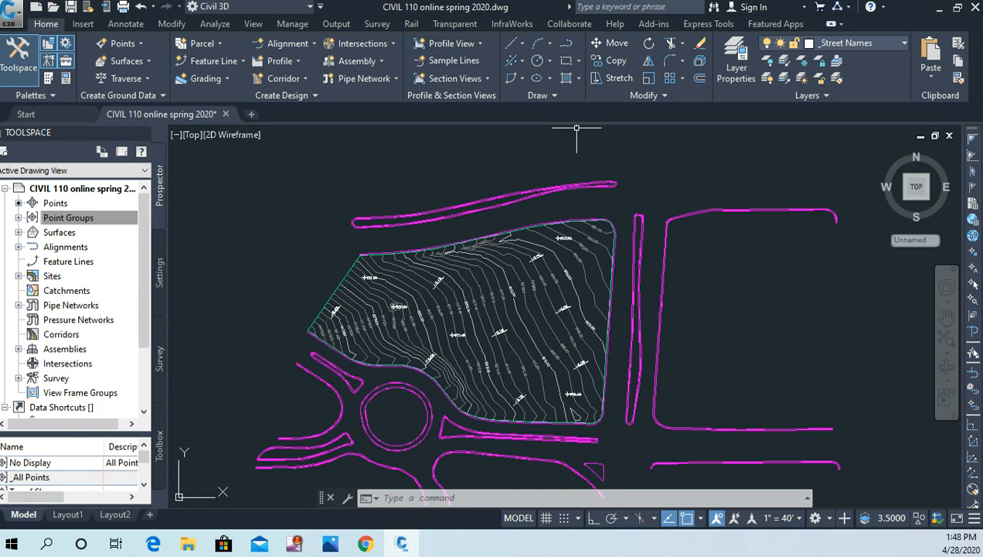
Step: Place the single-line text "W. McKINLEY AVE." in the street along the lot's north edge, rotated to follow the road
type("D")
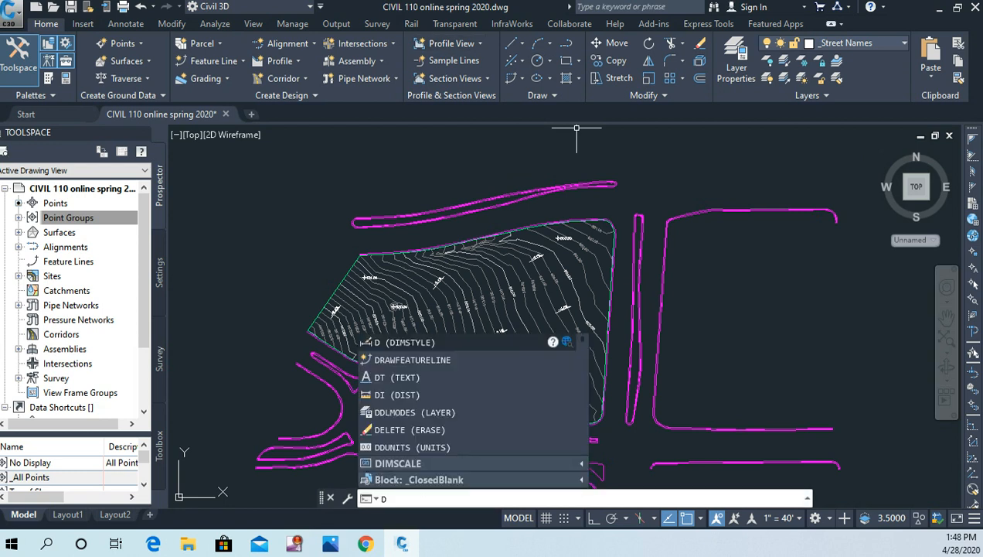
type("T")
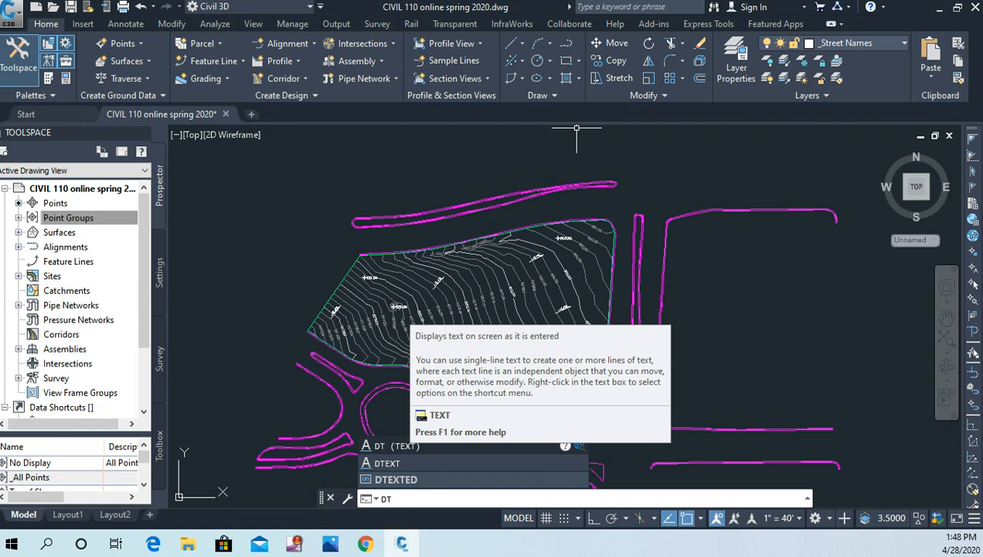
key("Return")
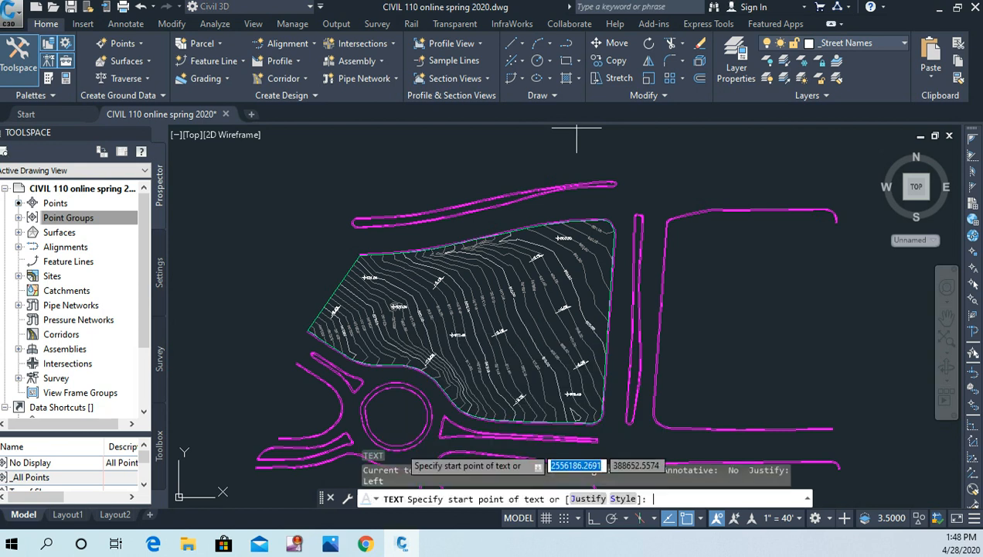
left_click(451, 232)
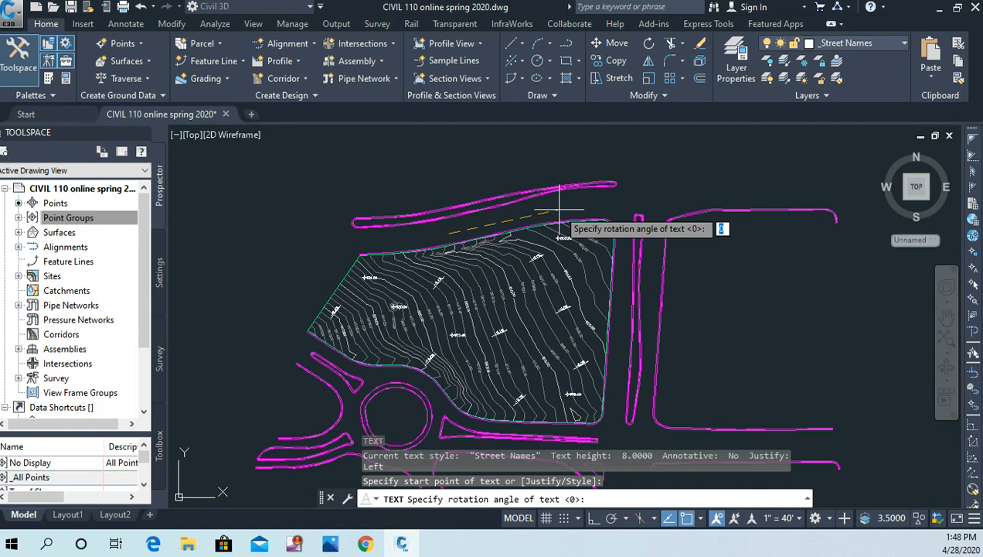
key("Return")
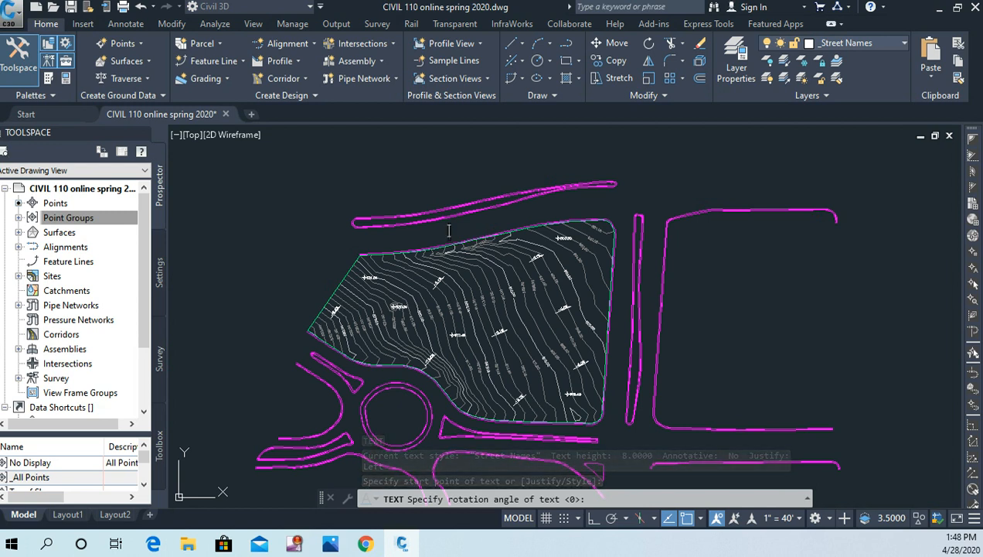
type("W")
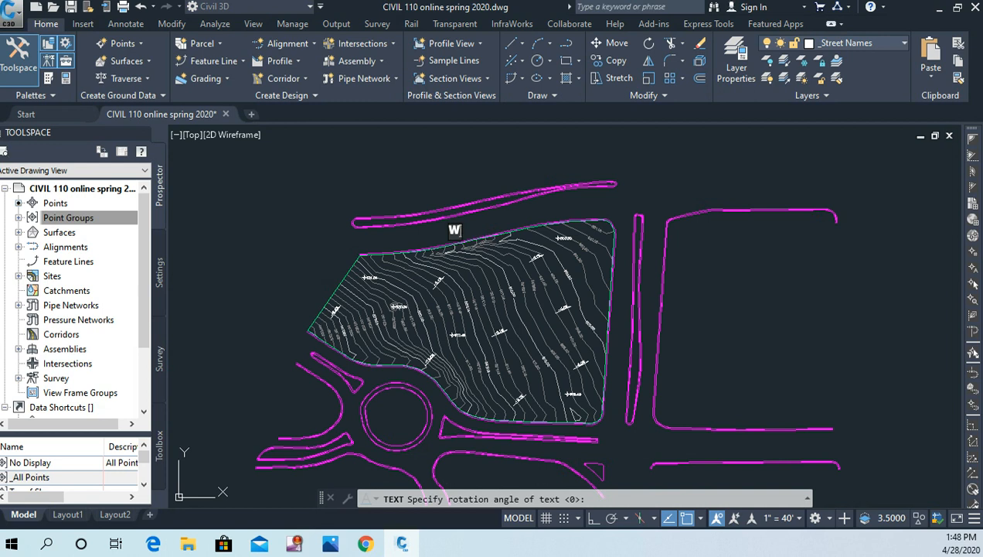
type(". McKINLEY A")
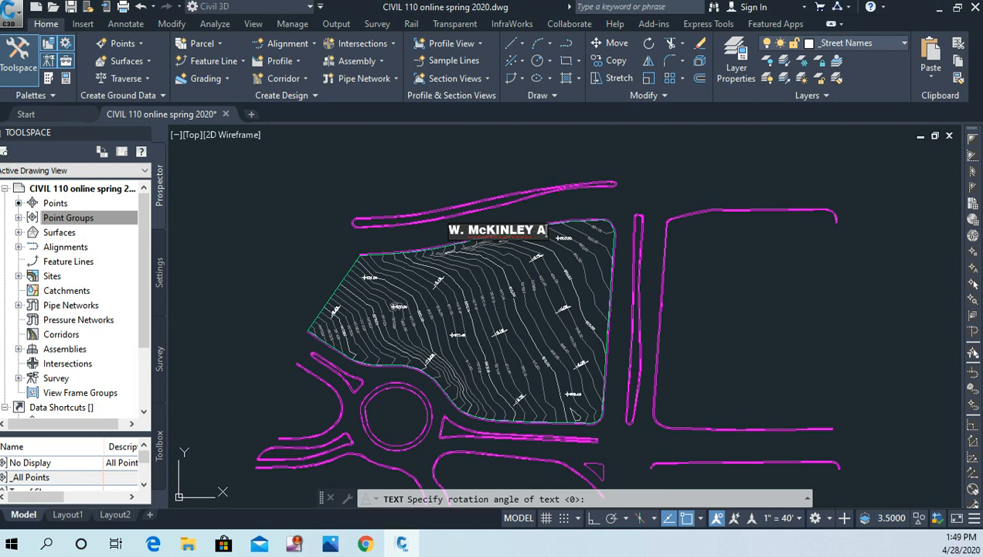
type("V")
key("Return")
key("Return")
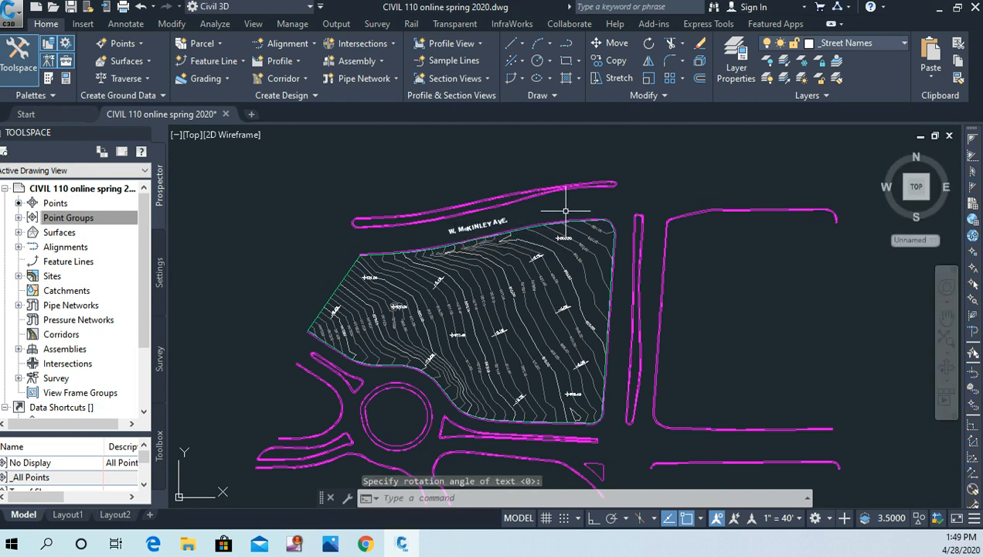
Step: Move the "W. McKINLEY AVE." label slightly northeast along the street so it sits between the median and the lot edge
scroll(495, 249, "up", 6)
scroll(503, 236, "down", 3)
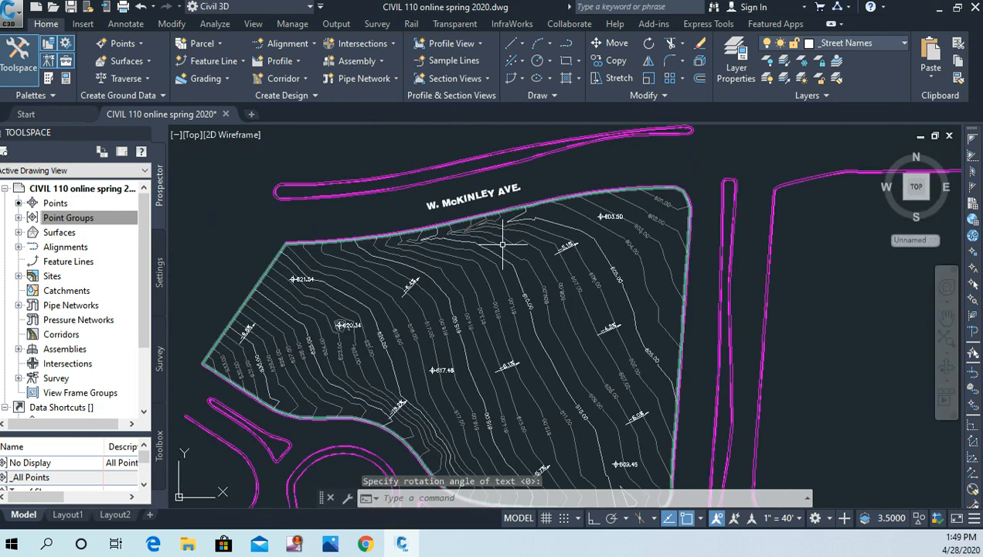
middle_click_drag(508, 232, 510, 243)
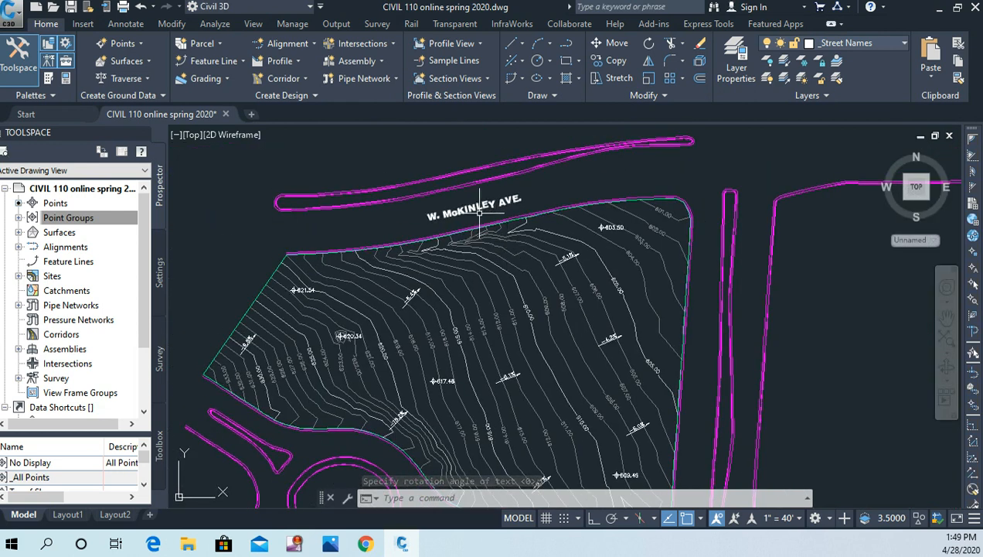
left_click(611, 43)
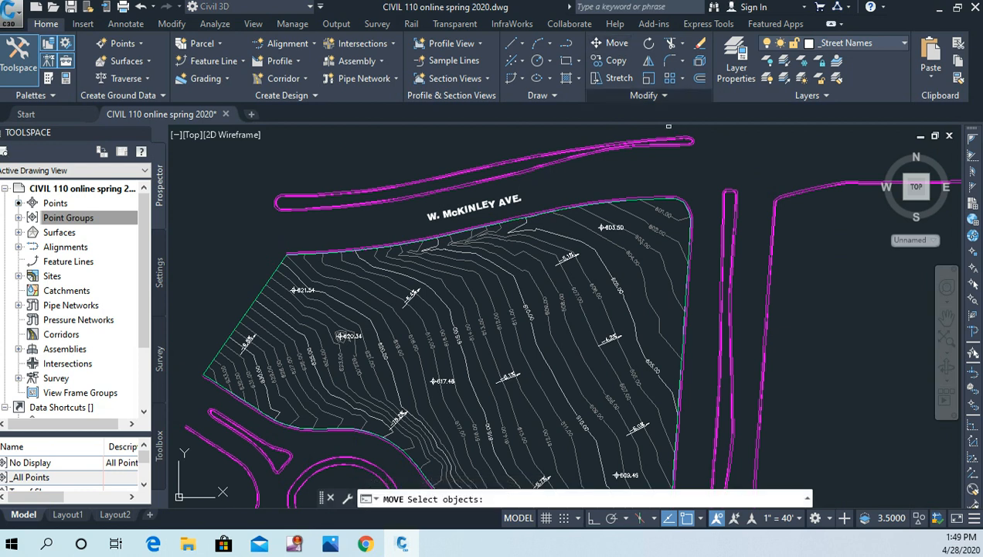
left_click(516, 193)
key("Return")
left_click(565, 186)
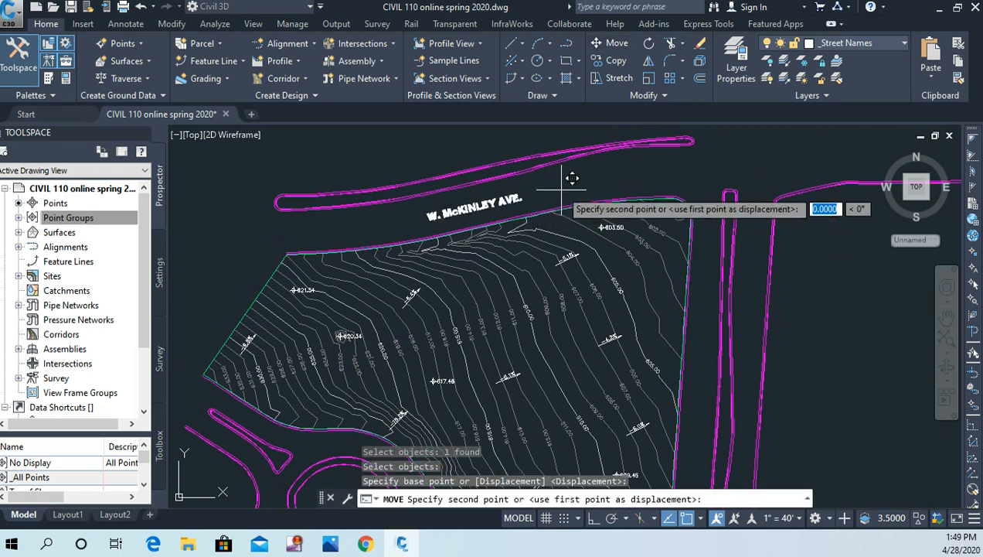
left_click(599, 171)
Step: Place the single-line text "W. JUNEAU AVE." in the street south of the lot, below the median, rotated to follow the road
scroll(710, 251, "down", 2)
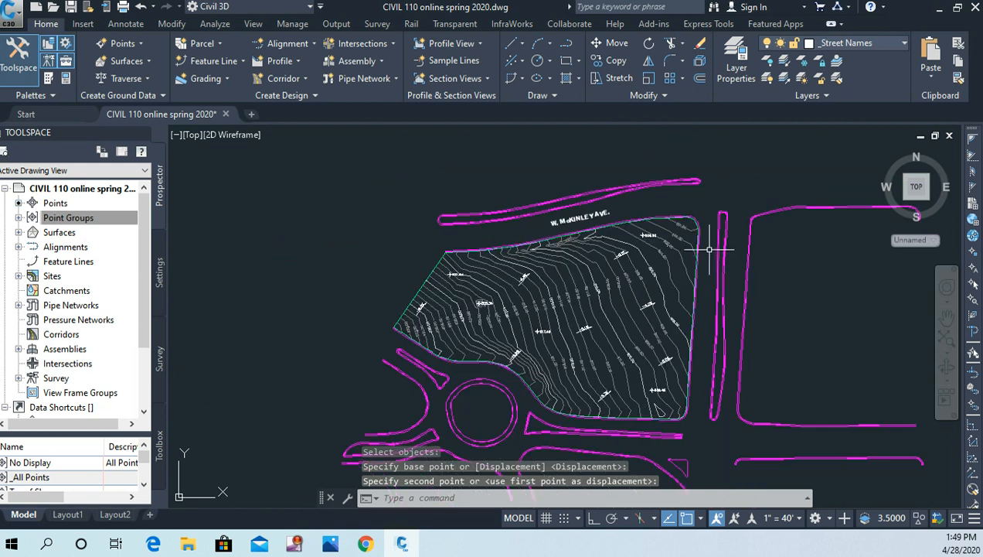
mouse_move(710, 254)
middle_mouse_down()
mouse_move(668, 183)
mouse_move(643, 176)
middle_mouse_up()
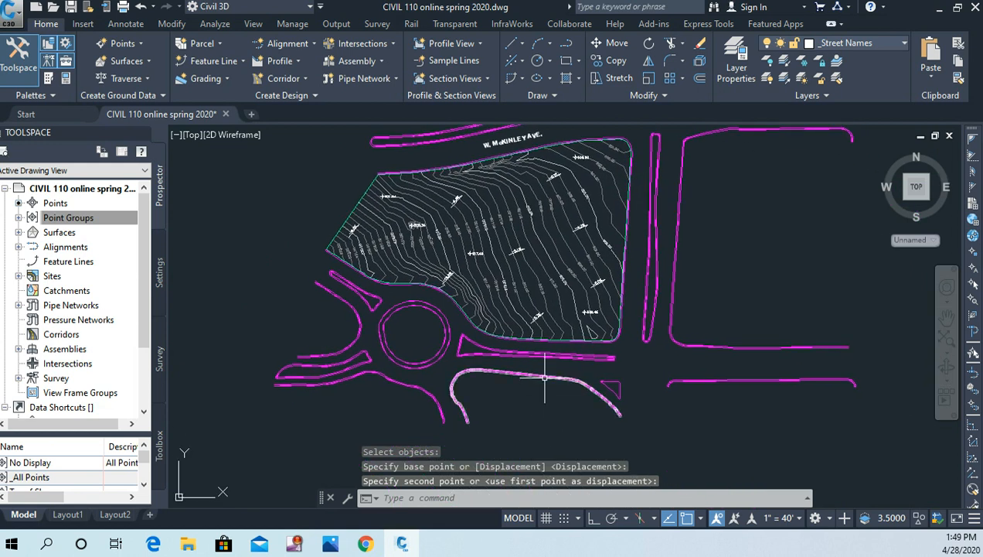
scroll(521, 371, "up", 3)
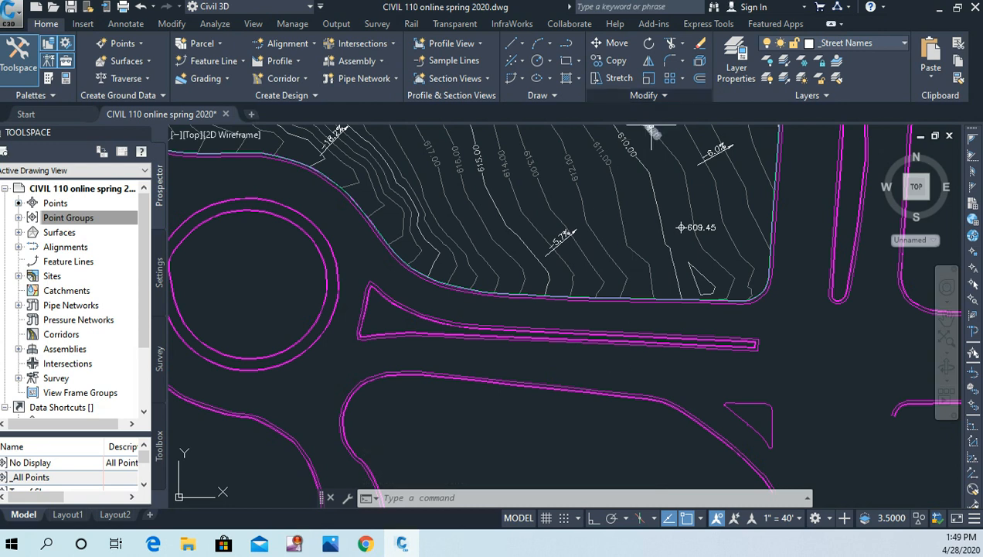
type("DT")
key("Return")
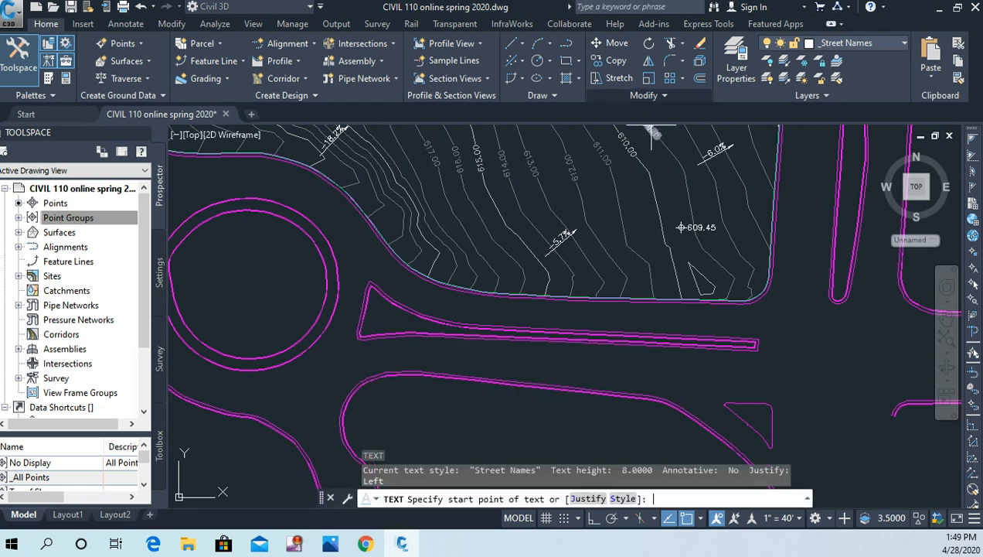
left_click(511, 368)
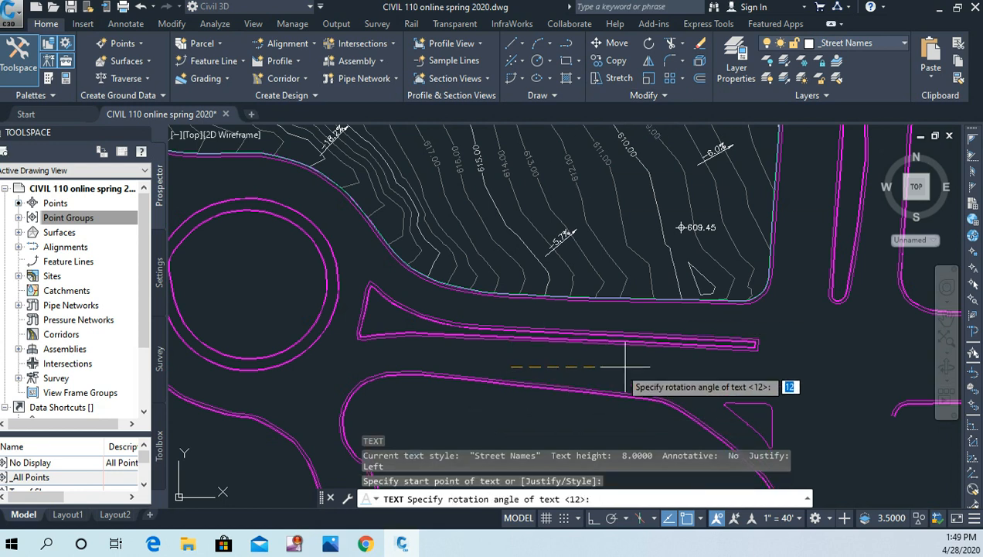
left_click(687, 372)
type("W. J")
key("BackSpace")
key("BackSpace")
key("BackSpace")
key("BackSpace")
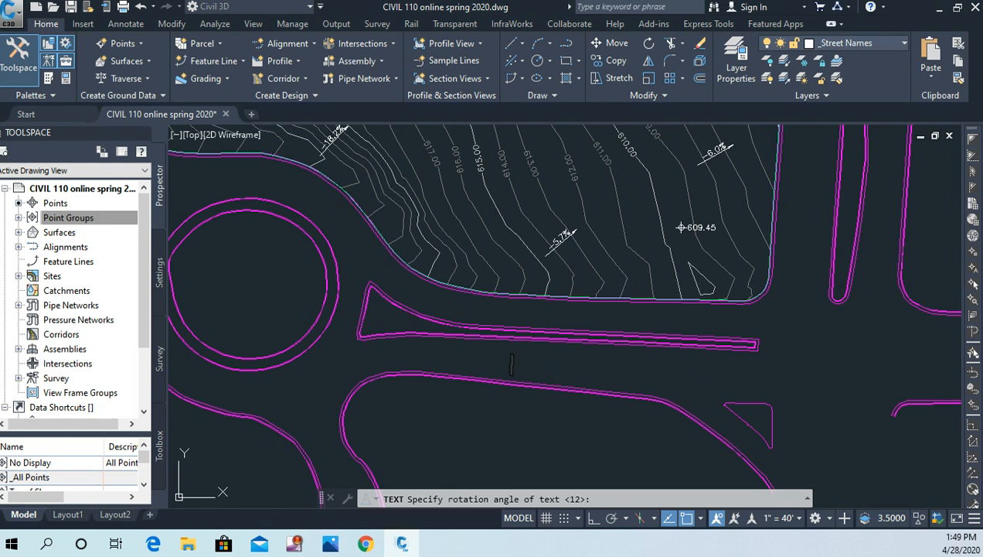
type("W. JUNEAY")
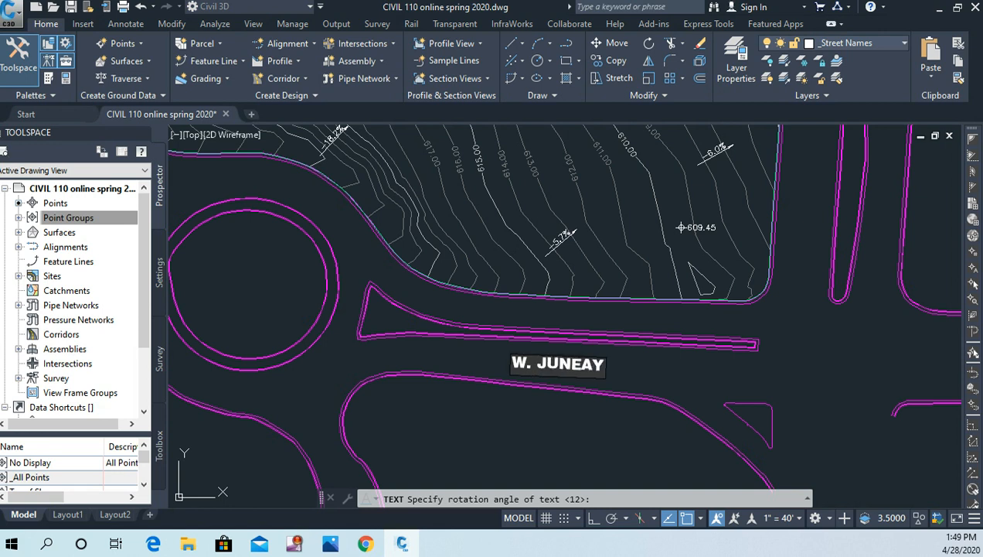
key("BackSpace")
type("U a")
key("BackSpace")
type("AVE")
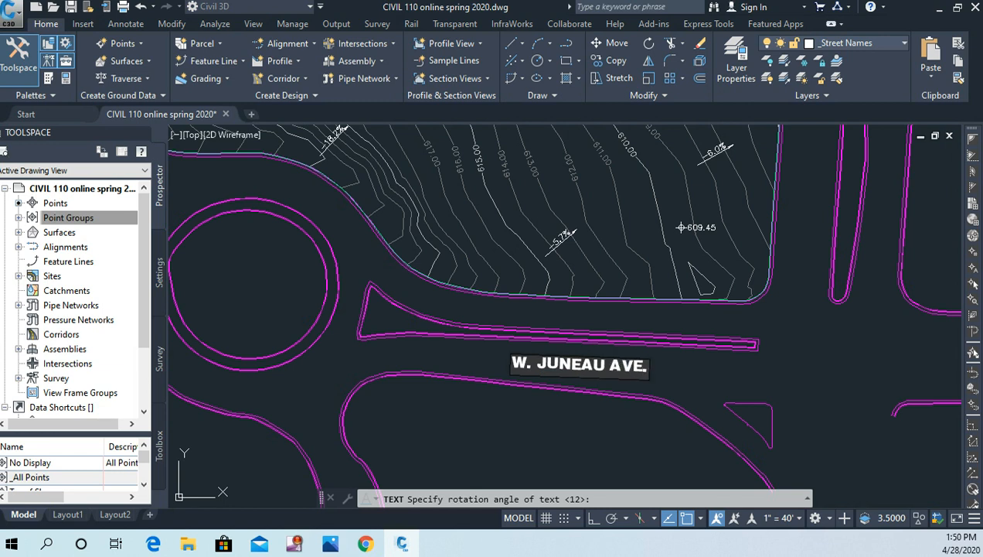
type(".")
key("Return")
key("Return")
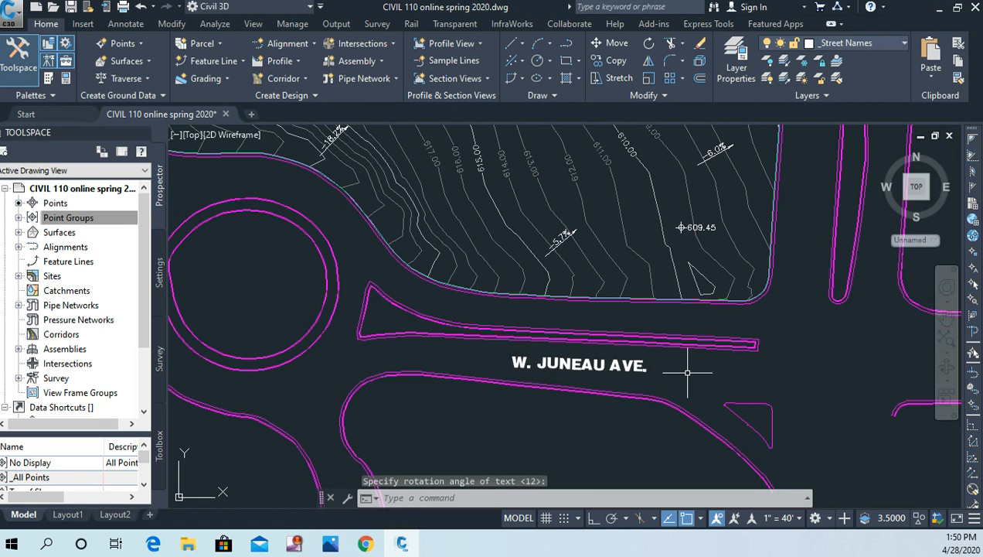
Step: Place the single-line text "N. 6TH ST." in the street east of the lot, reading upward along the road beside the median
scroll(804, 263, "down", 4)
middle_click_drag(773, 301, 611, 410)
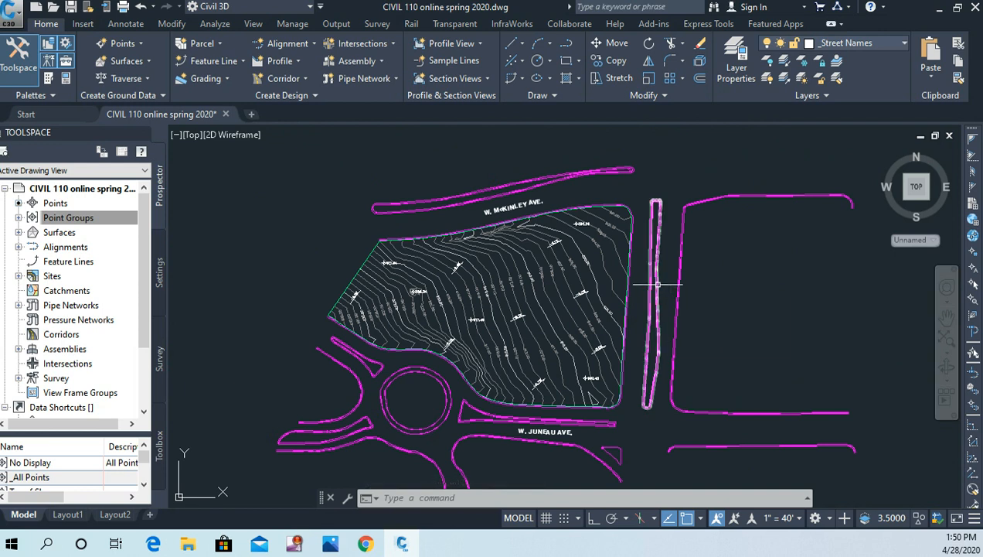
type("DT")
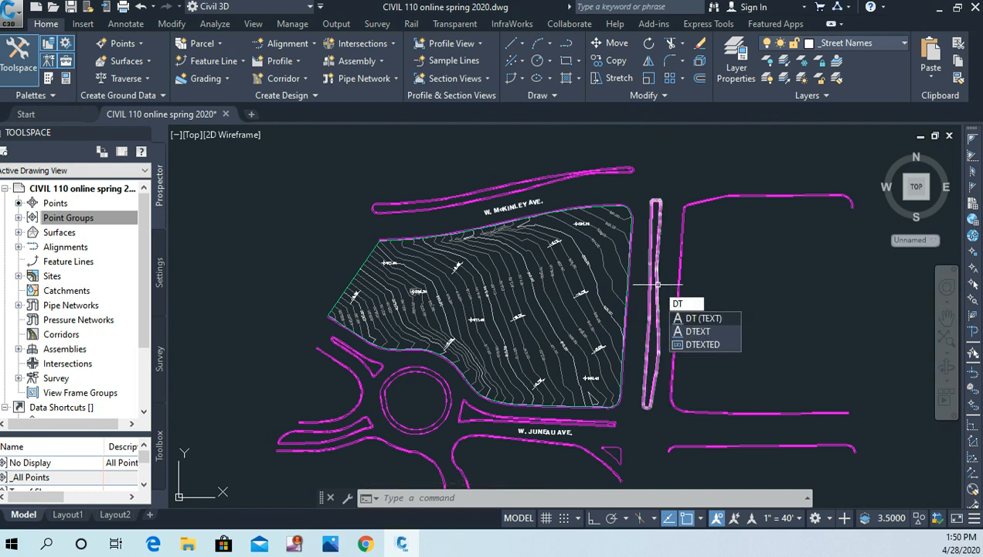
key("Return")
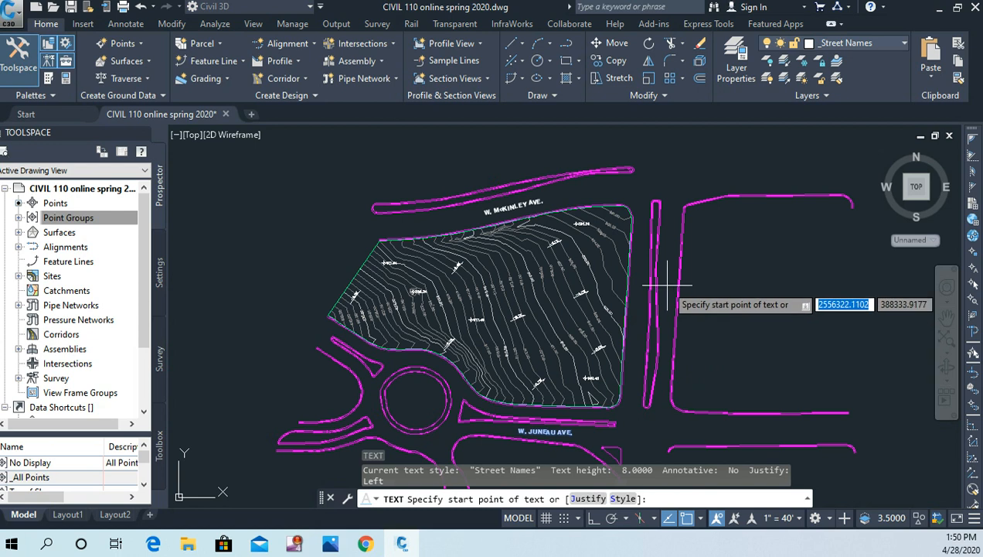
left_click(667, 285)
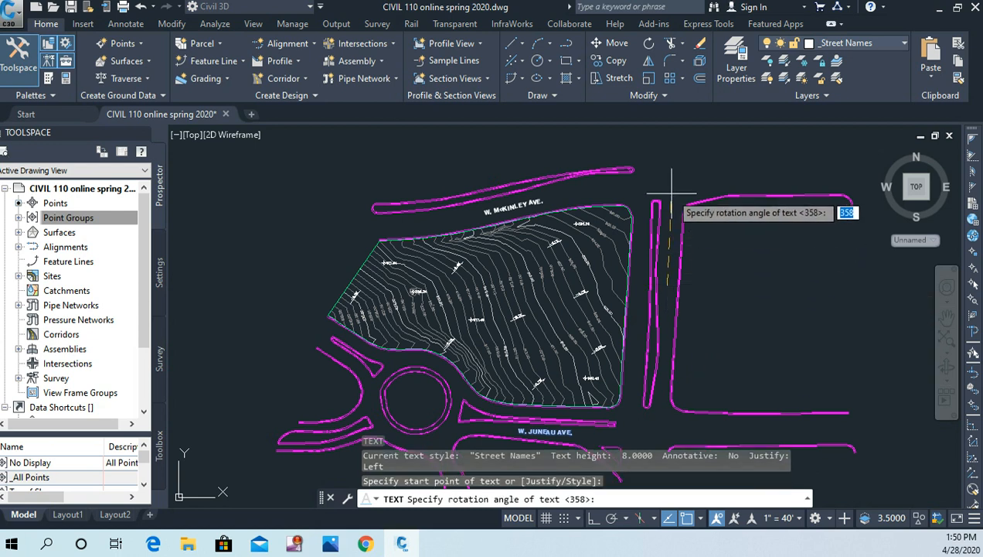
key("Return")
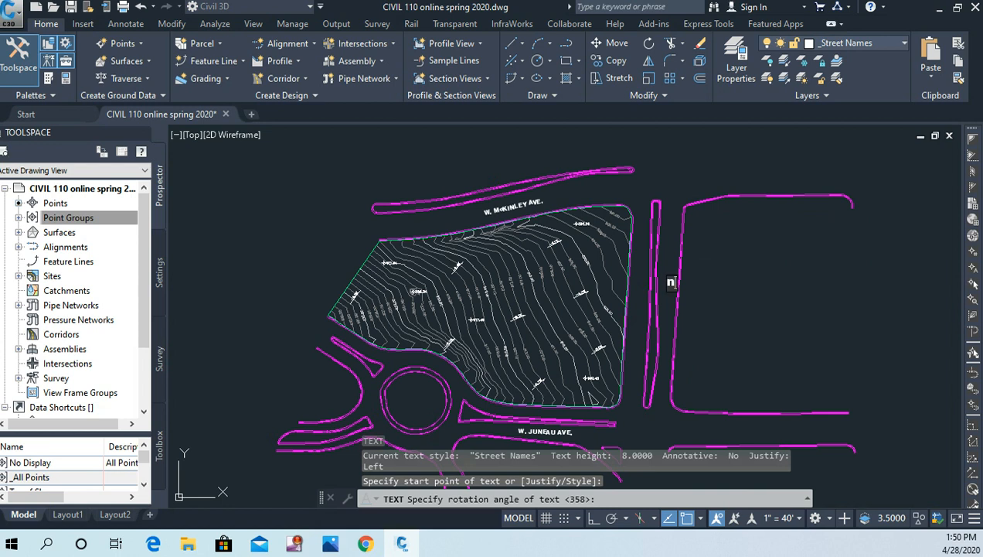
type("M")
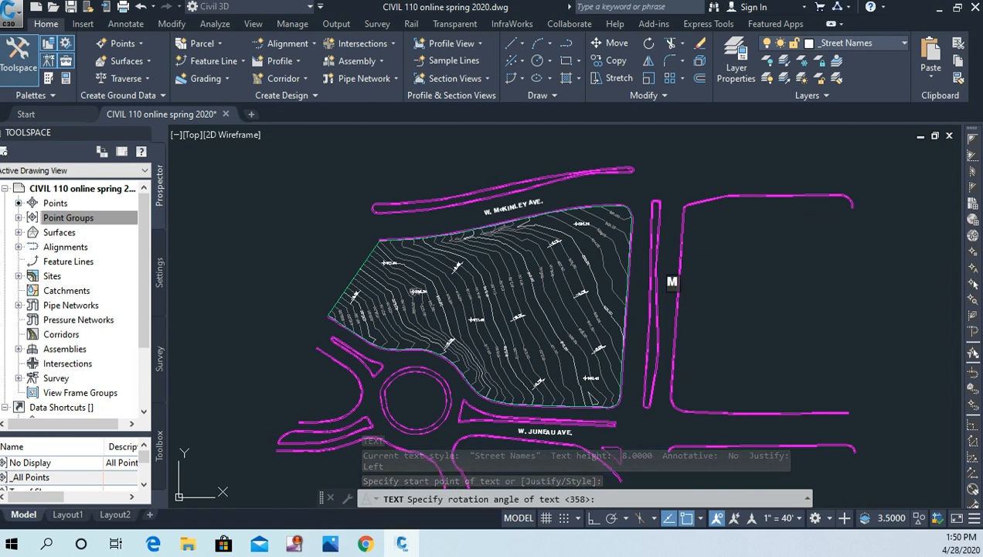
key("BackSpace")
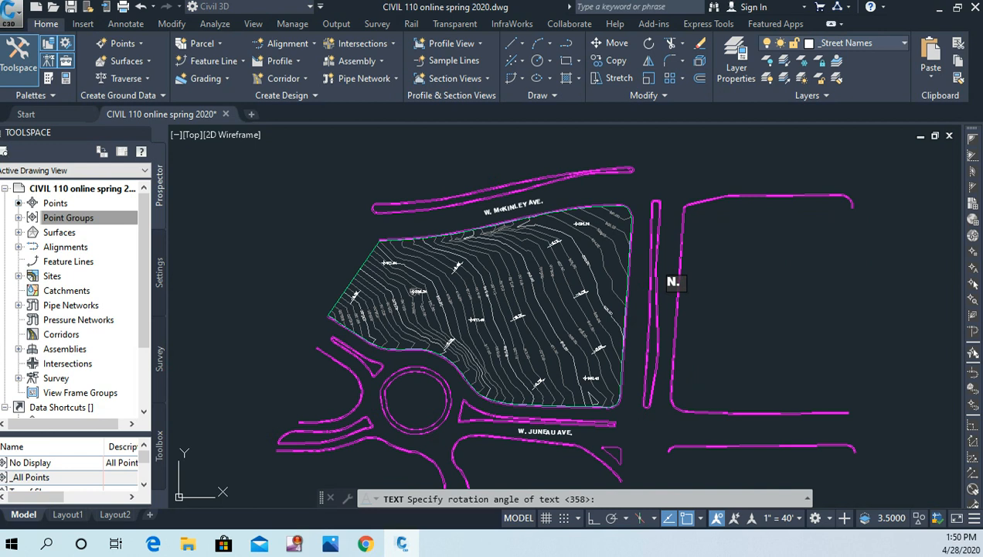
type("TH ST")
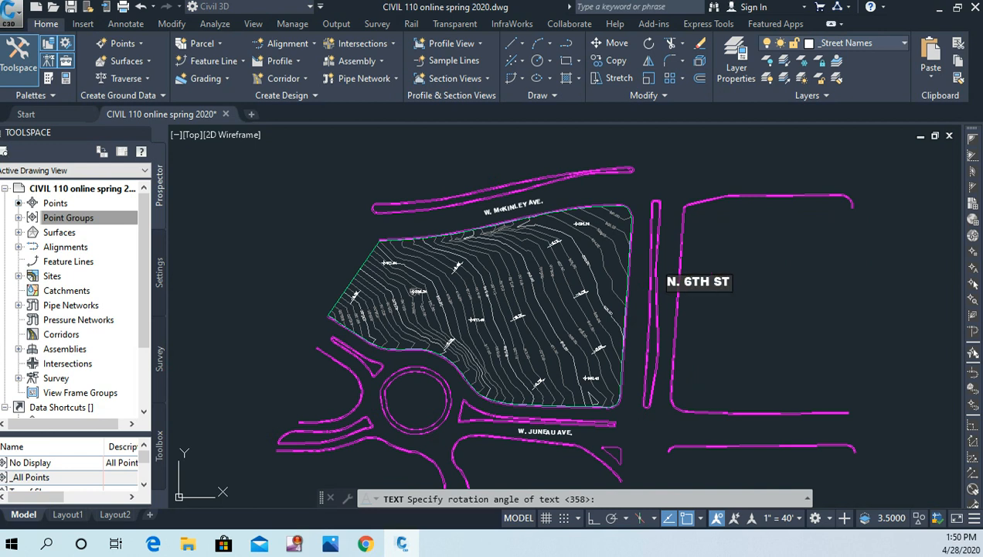
key("Return")
key("Return")
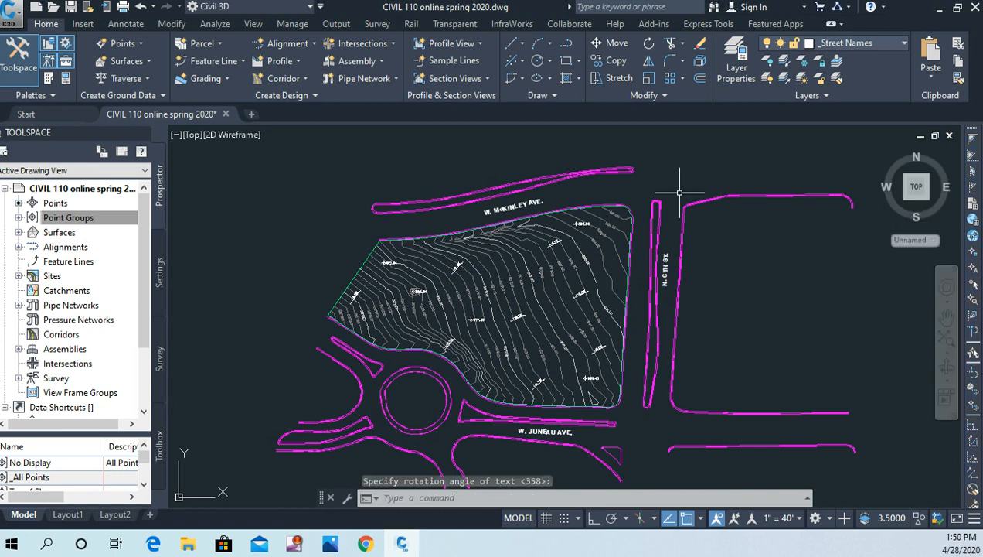
Step: Move the "N. 6TH ST." label north along its street, keeping it between the median and the east curb
scroll(661, 298, "up", 5)
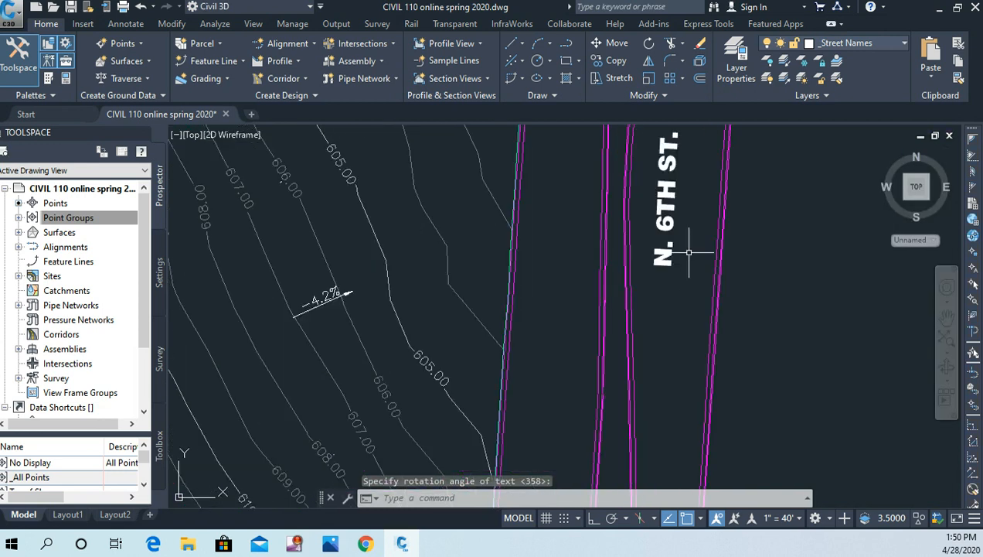
middle_click_drag(720, 231, 684, 344)
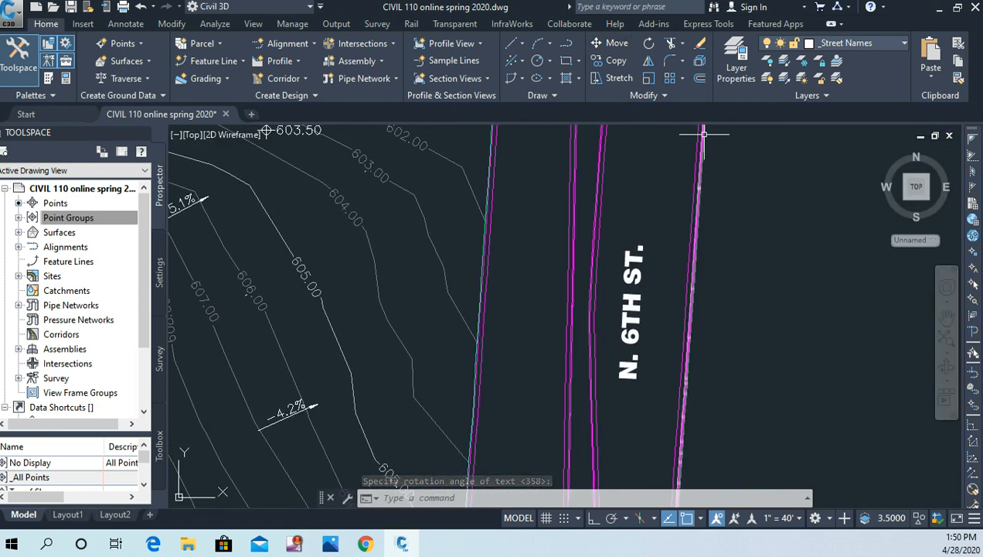
left_click(611, 44)
left_click(638, 318)
key("Return")
left_click(751, 296)
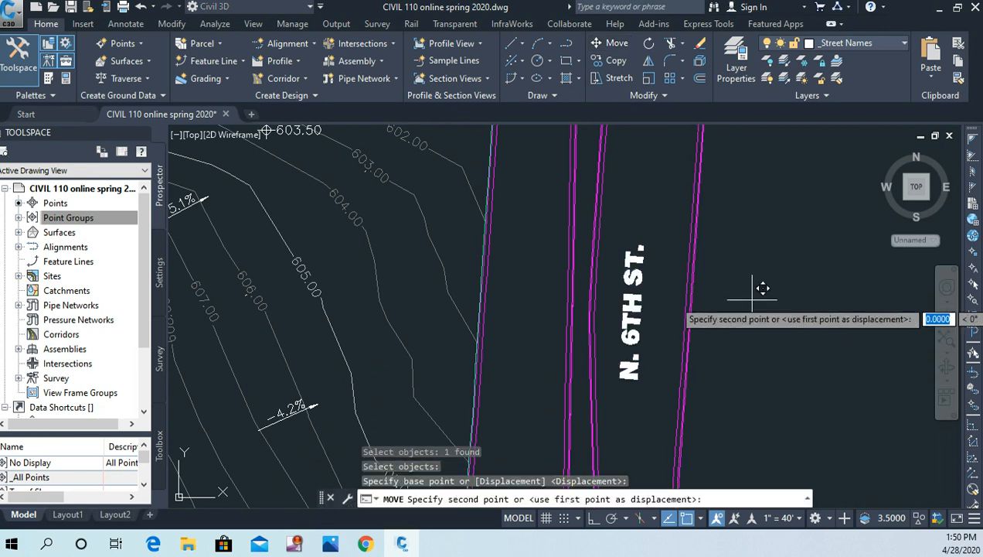
left_click(769, 205)
Step: Place the single-line text "W. WINNEBAGO ST." at the street southwest of the lot, northwest of the roundabout, rotated to follow the road
scroll(784, 242, "down", 5)
middle_click_drag(762, 312, 720, 205)
mouse_move(674, 334)
middle_mouse_down()
mouse_move(670, 409)
mouse_move(693, 405)
mouse_move(724, 425)
middle_mouse_up()
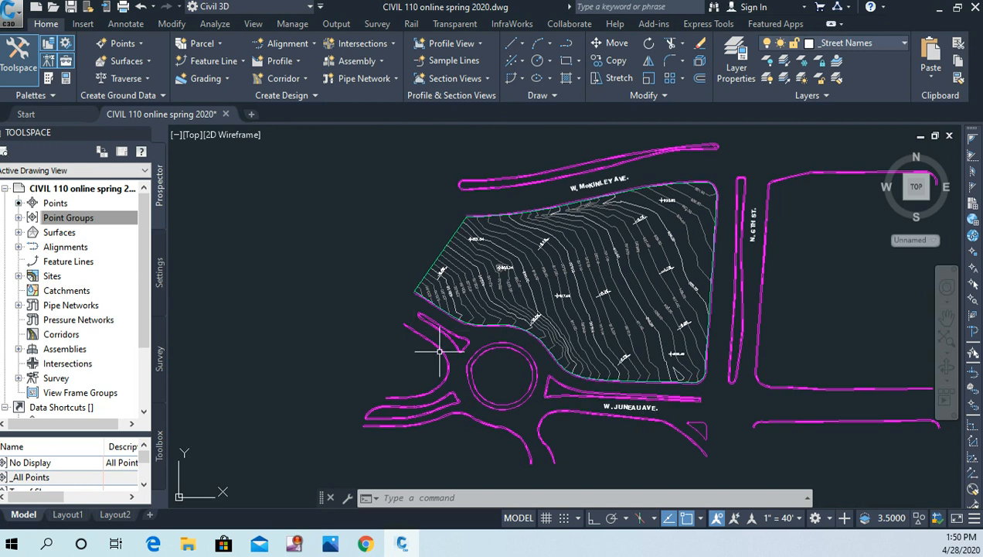
scroll(443, 330, "up", 4)
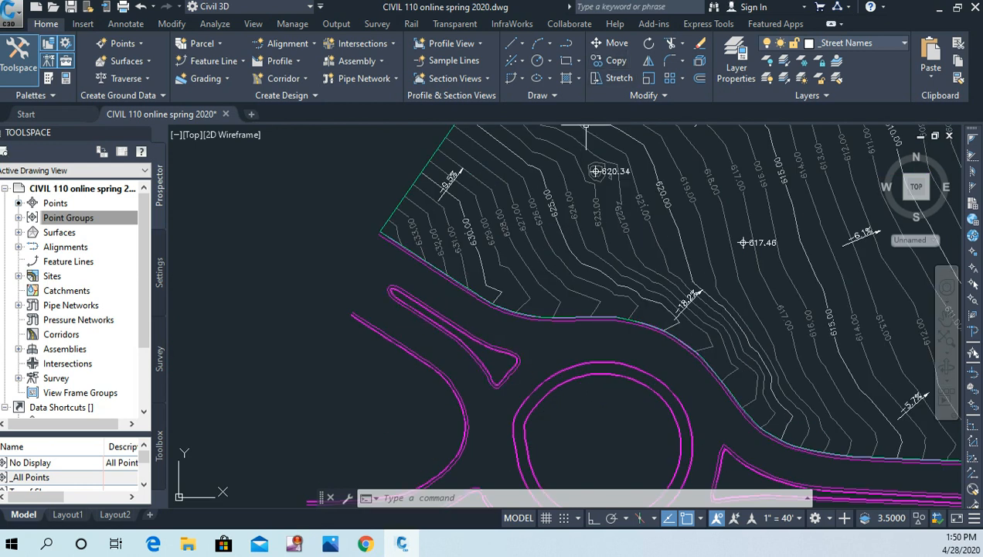
type("DT")
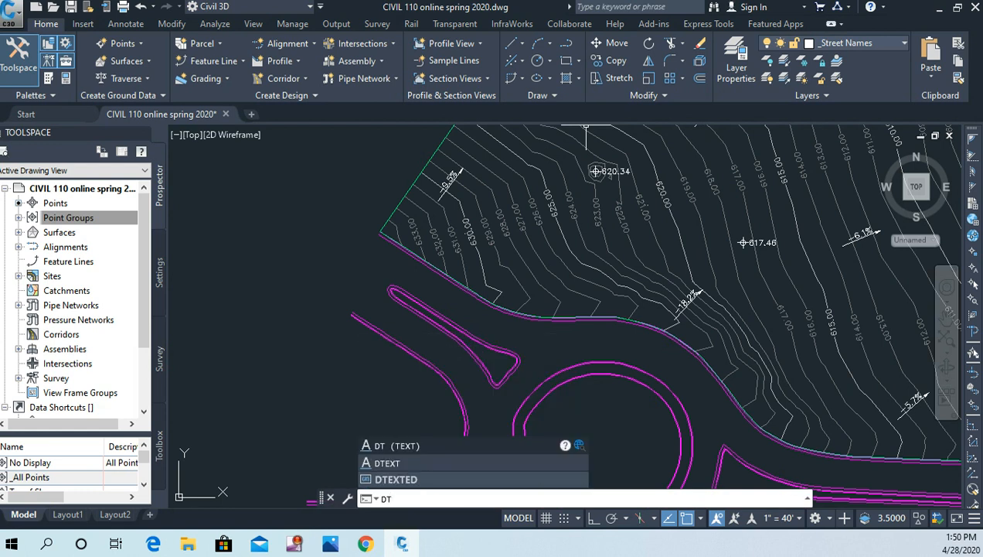
key("Return")
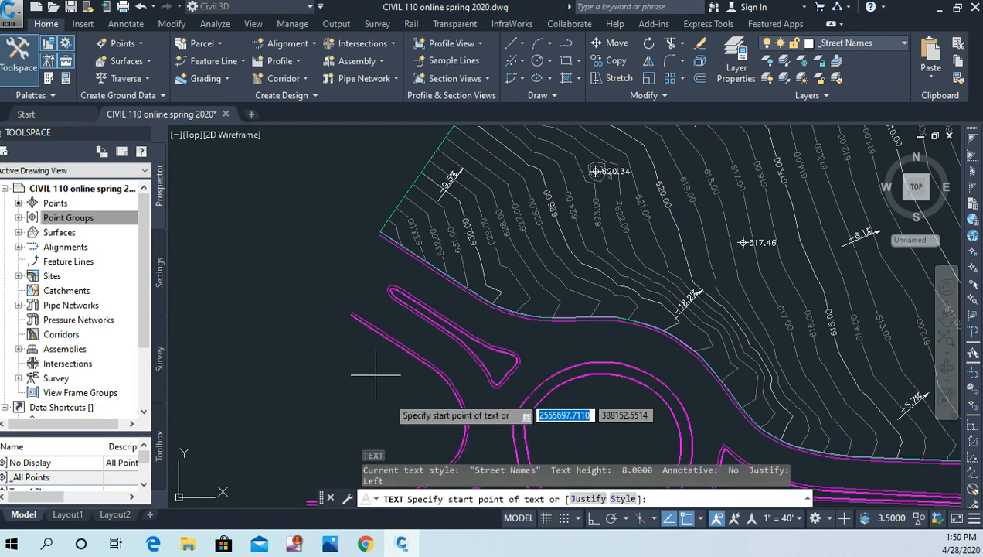
left_click(313, 254)
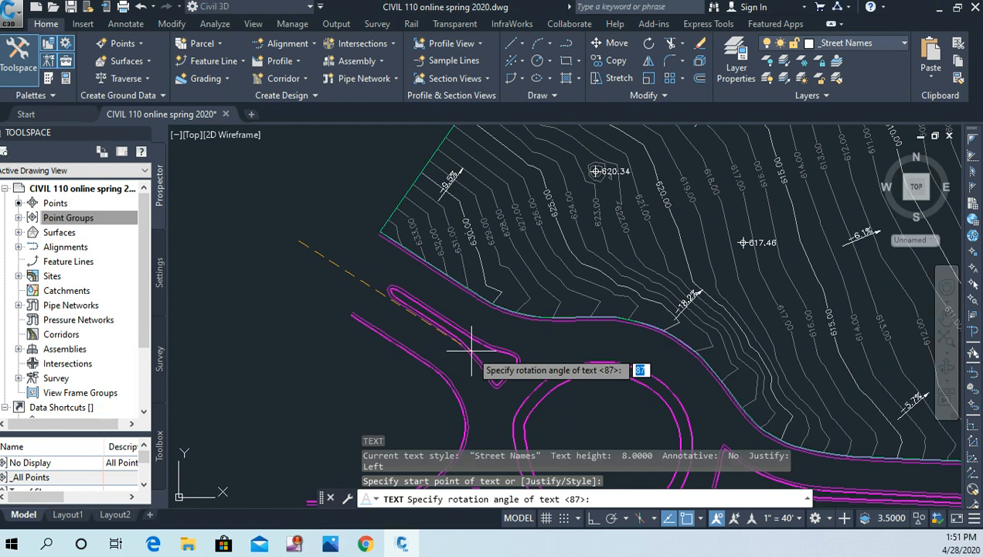
type("W. WI")
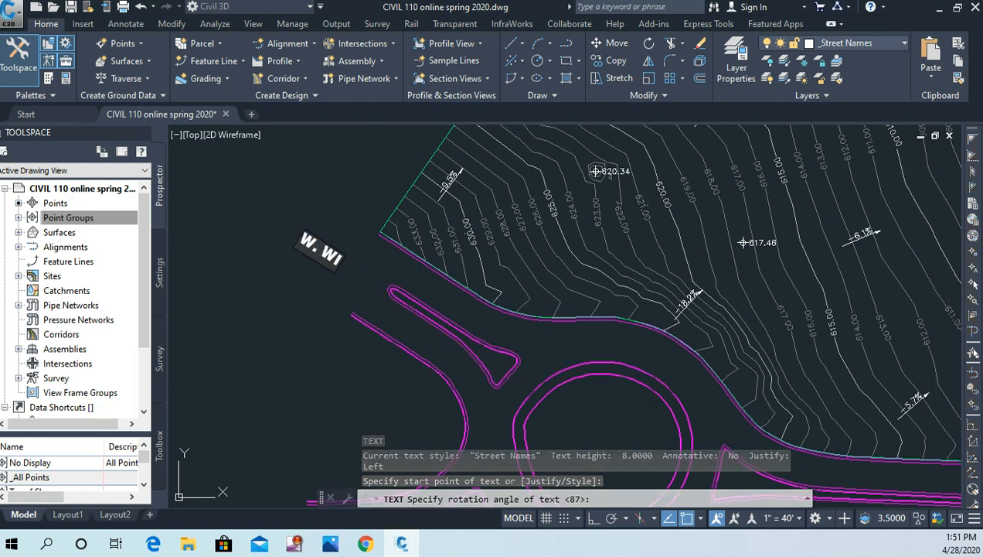
type("NNEBA")
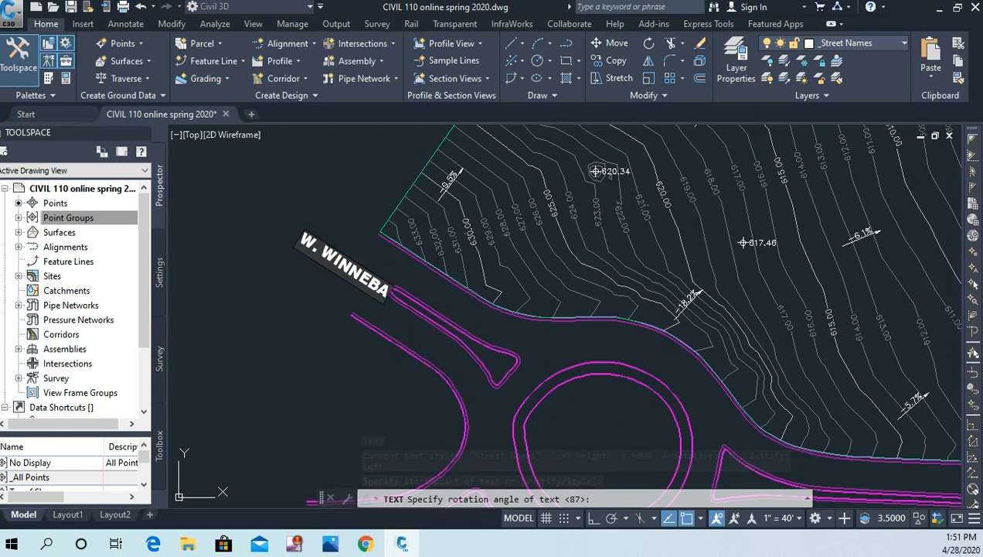
type("GO S")
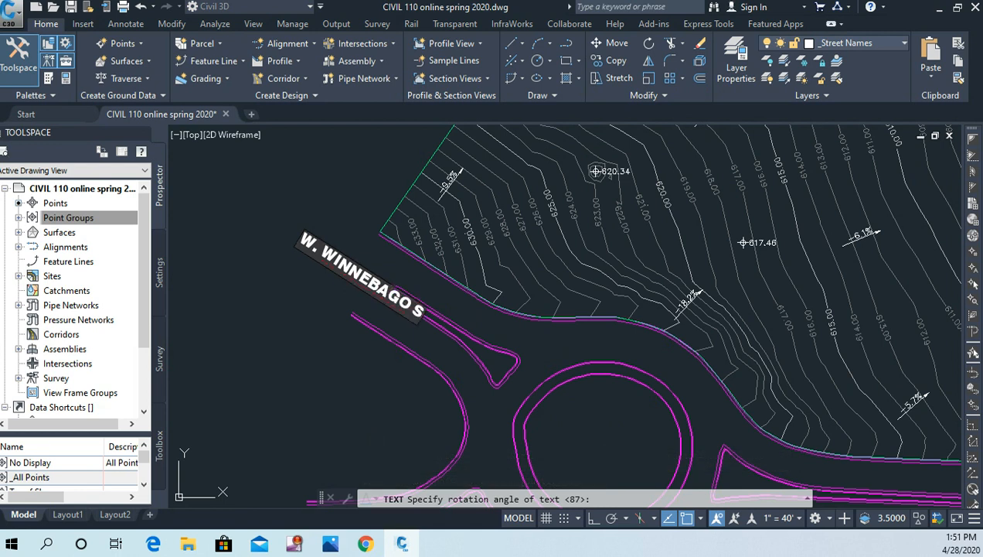
type("T.")
key("Return")
key("Return")
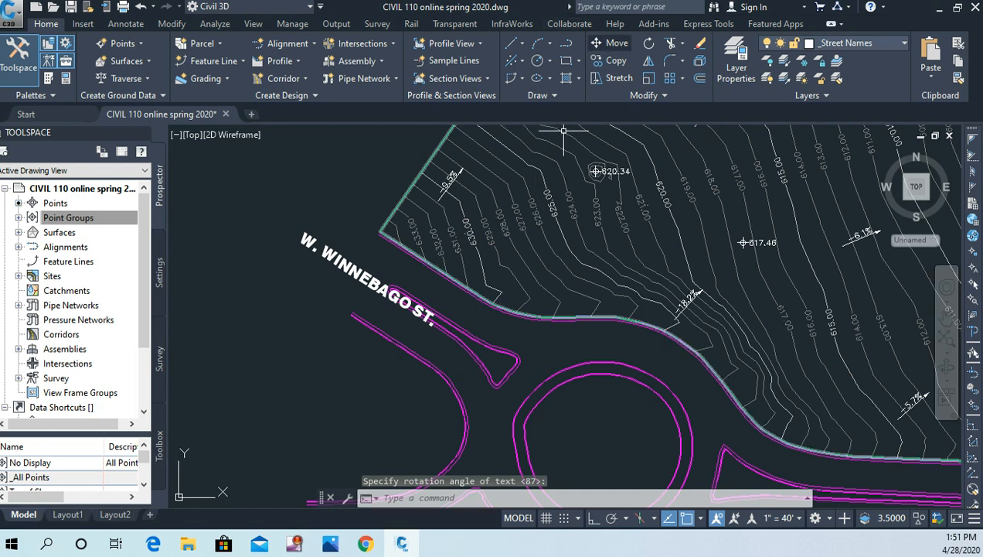
Step: Move the "W. WINNEBAGO ST." label slightly south, off the median and into the lane beside the outer curb
left_click(610, 43)
left_click(360, 244)
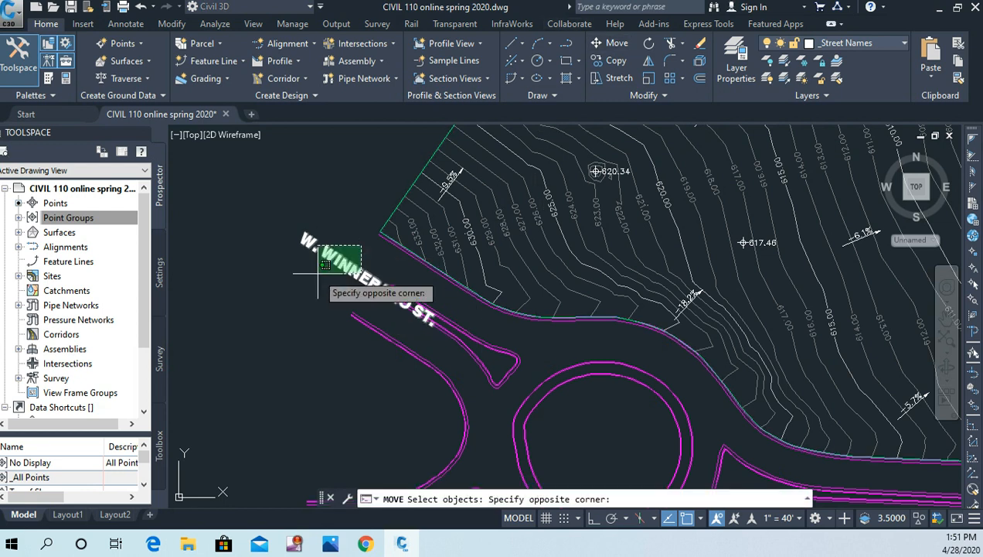
left_click(318, 273)
key("Return")
left_click(327, 269)
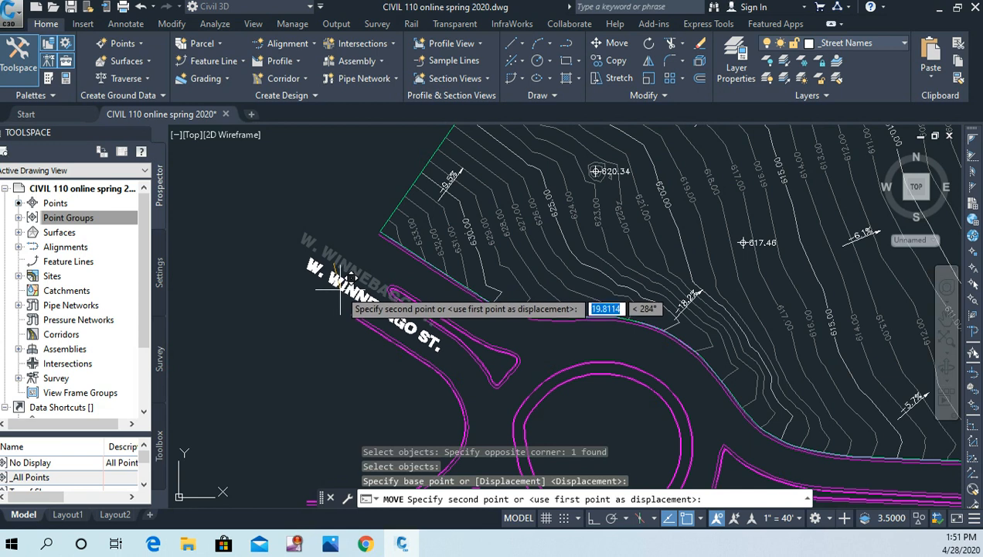
left_click(340, 287)
scroll(255, 271, "down", 5)
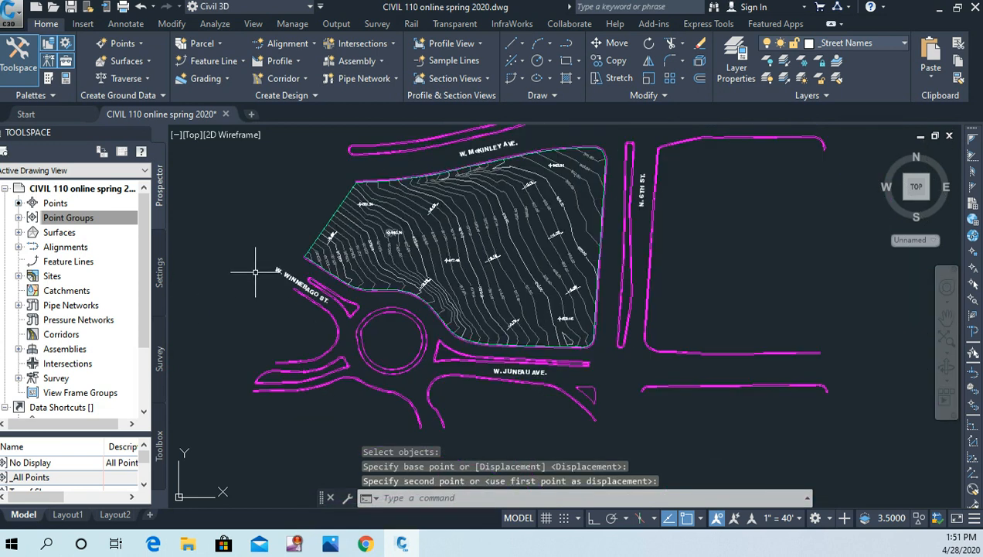
middle_click_drag(457, 279, 428, 317)
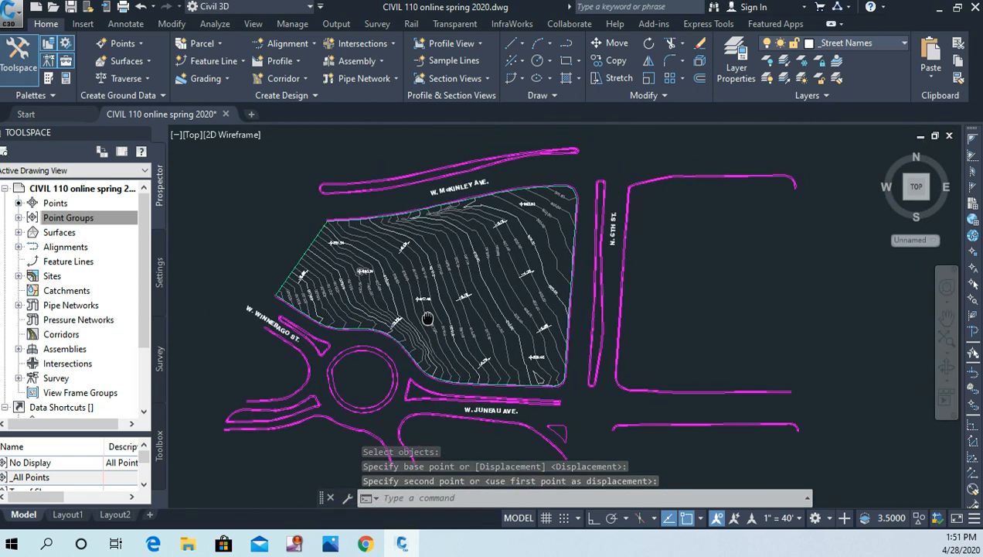